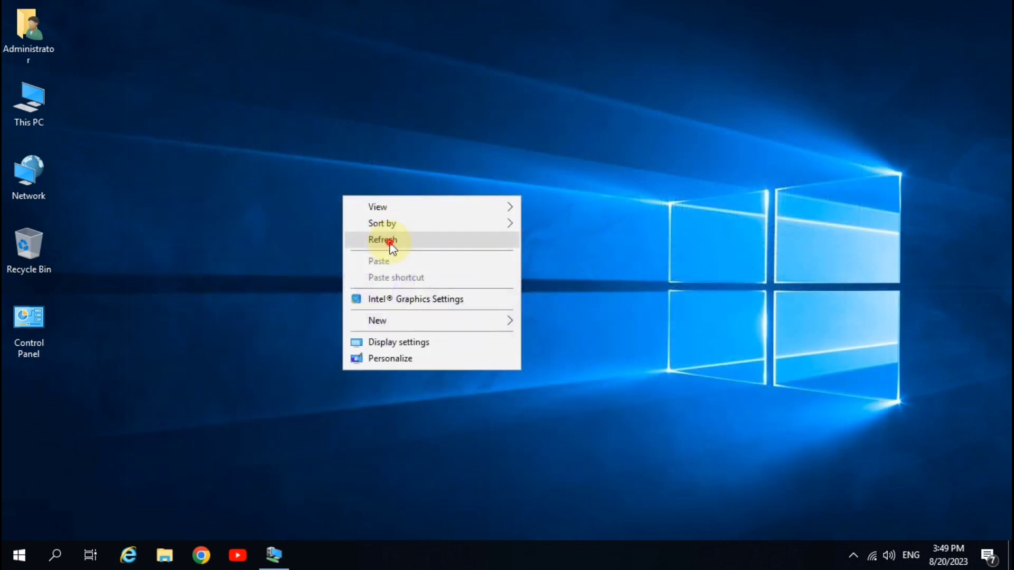
Open Network Connections on the host and inspect the Ethernet 2, vEthernet and Wi-Fi 2 adapters in turn.
{"action": "left_click", "coordinate": [389, 242]}
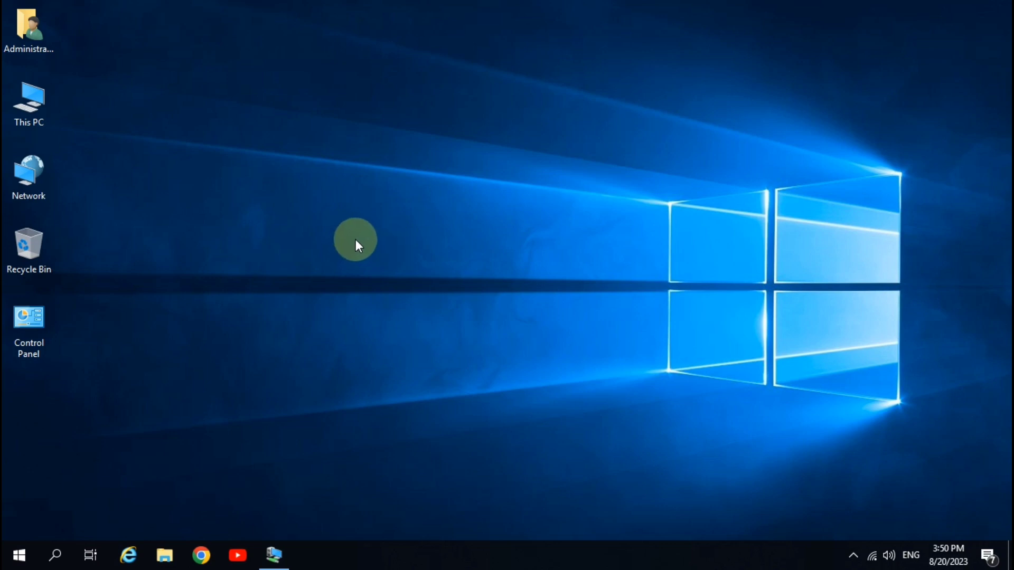
{"action": "key", "text": "super+r"}
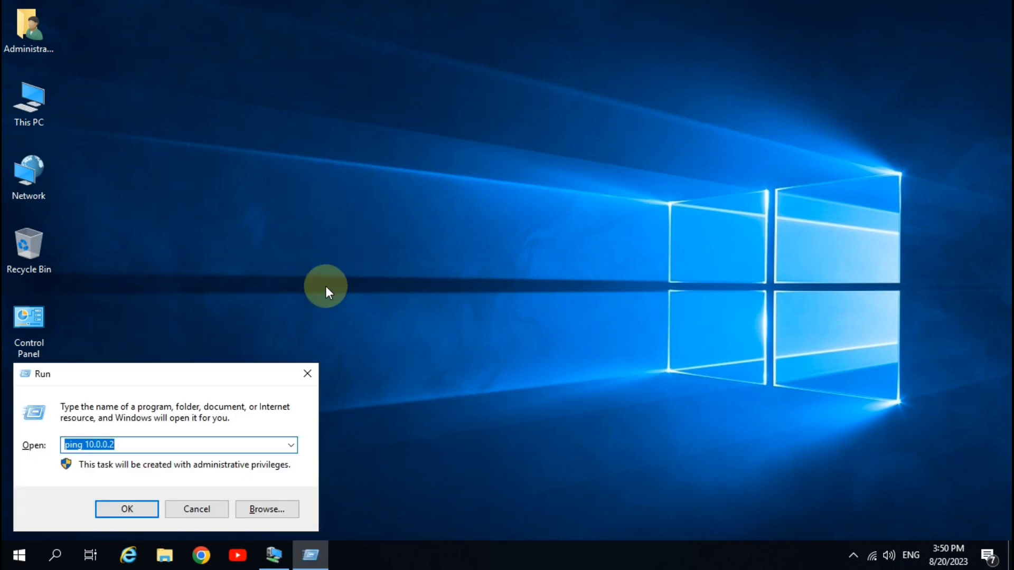
{"action": "key", "text": "Return"}
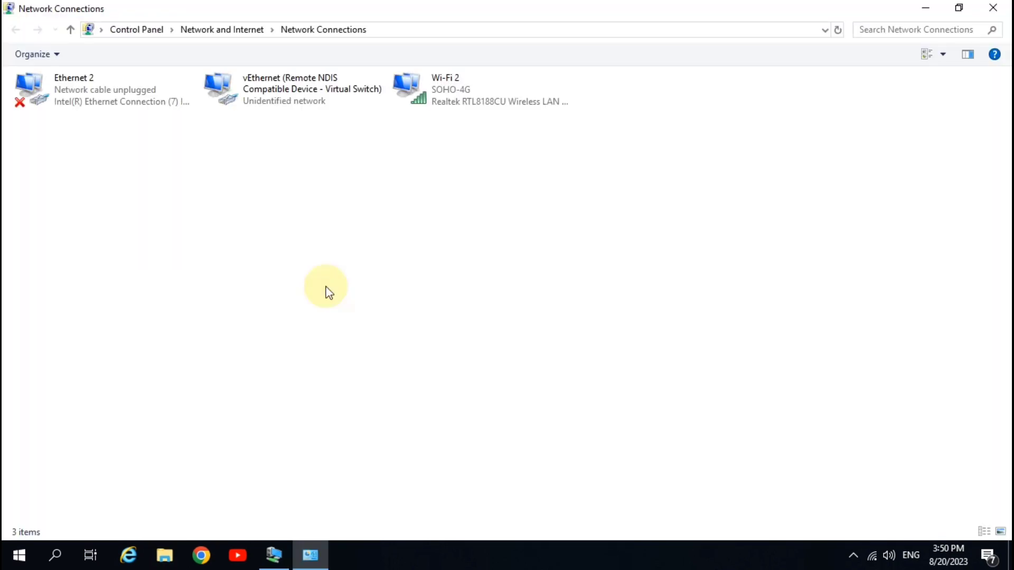
{"action": "left_click_drag", "start_coordinate": [527, 151], "coordinate": [105, 172]}
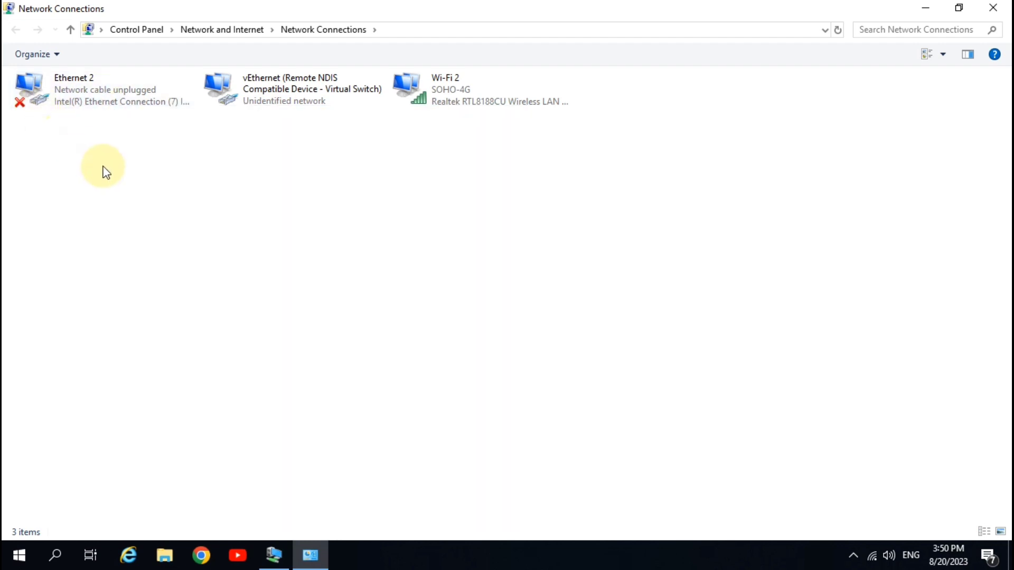
{"action": "left_click", "coordinate": [38, 103]}
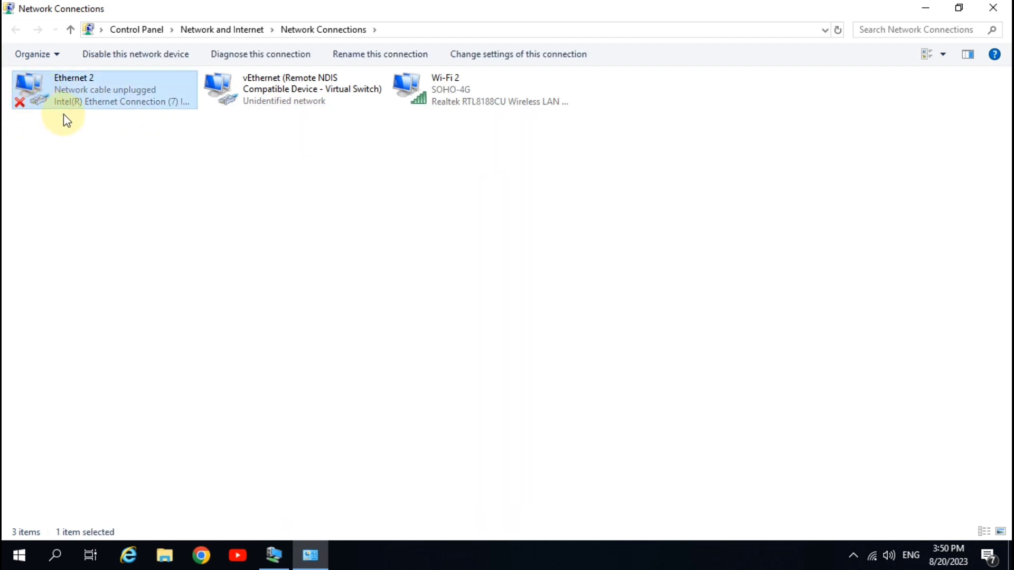
{"action": "left_click", "coordinate": [299, 103]}
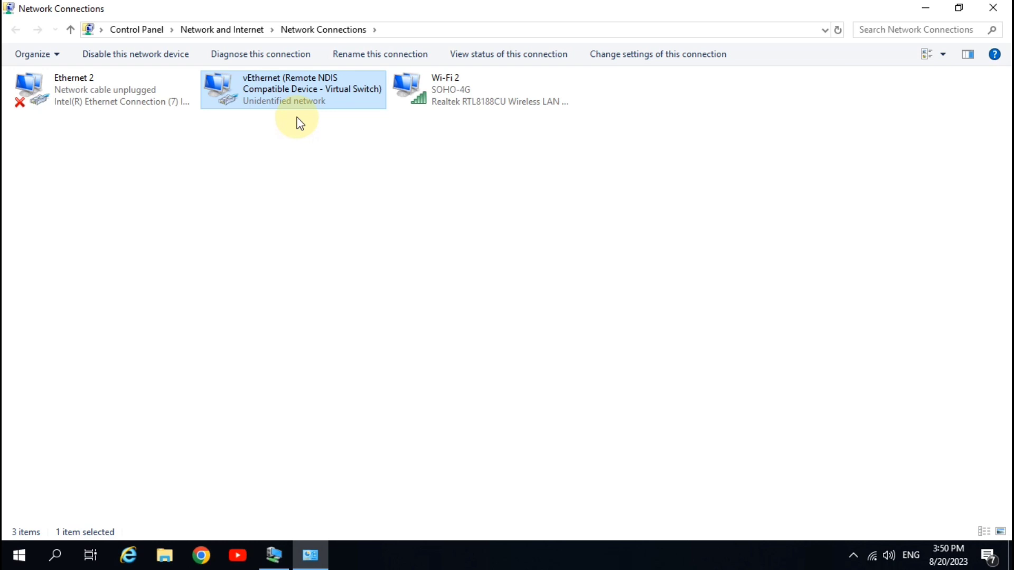
{"action": "left_click", "coordinate": [449, 87]}
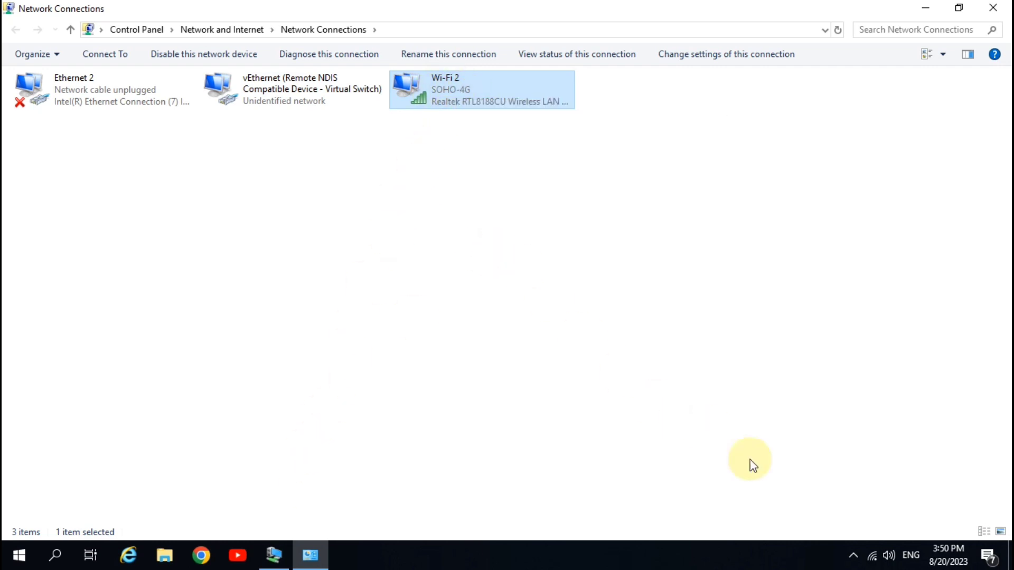
Disconnect the Wi-Fi network SOHO-4G and connect to it again.
{"action": "left_click", "coordinate": [873, 557]}
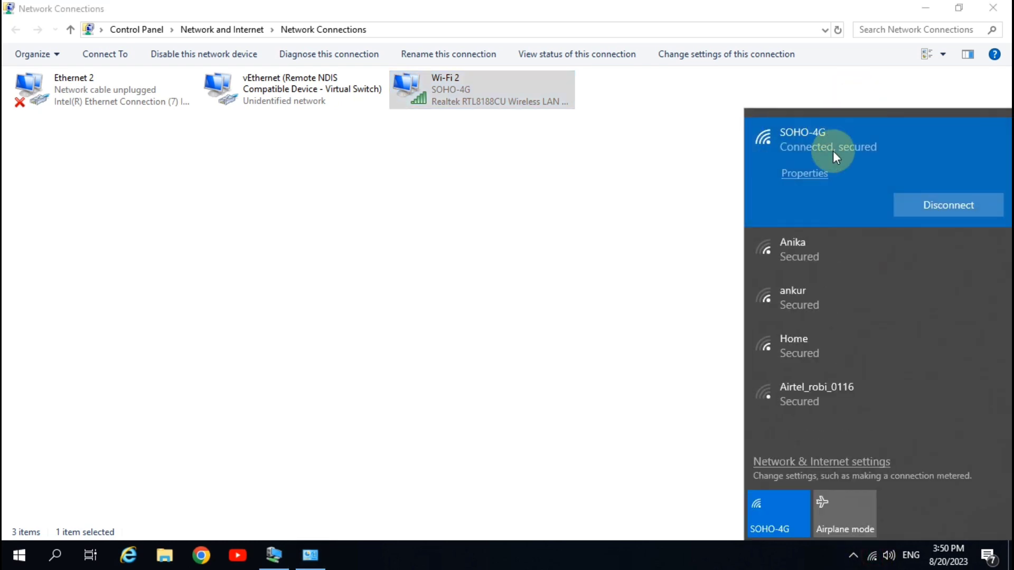
{"action": "left_click", "coordinate": [956, 205]}
{"action": "left_click", "coordinate": [953, 205]}
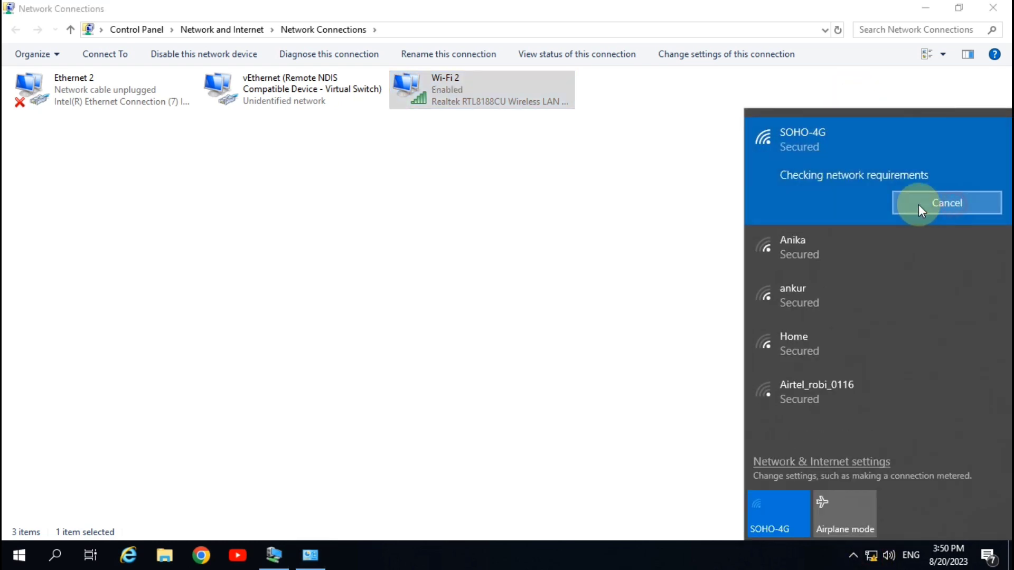
{"action": "left_click", "coordinate": [583, 197]}
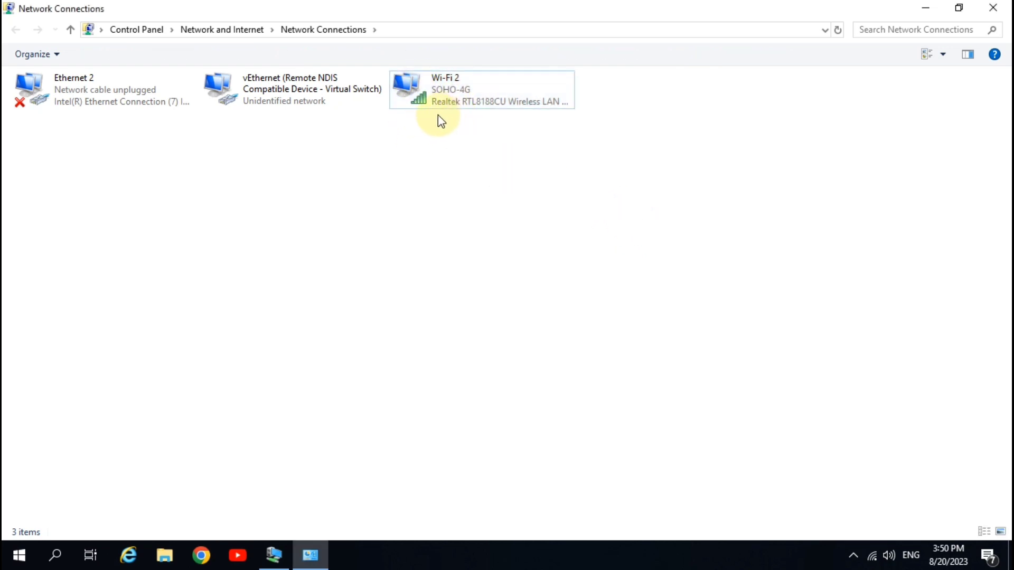
View the vEthernet adapter's IPv4 address in its connection details, then close Network Connections.
{"action": "left_click", "coordinate": [300, 86]}
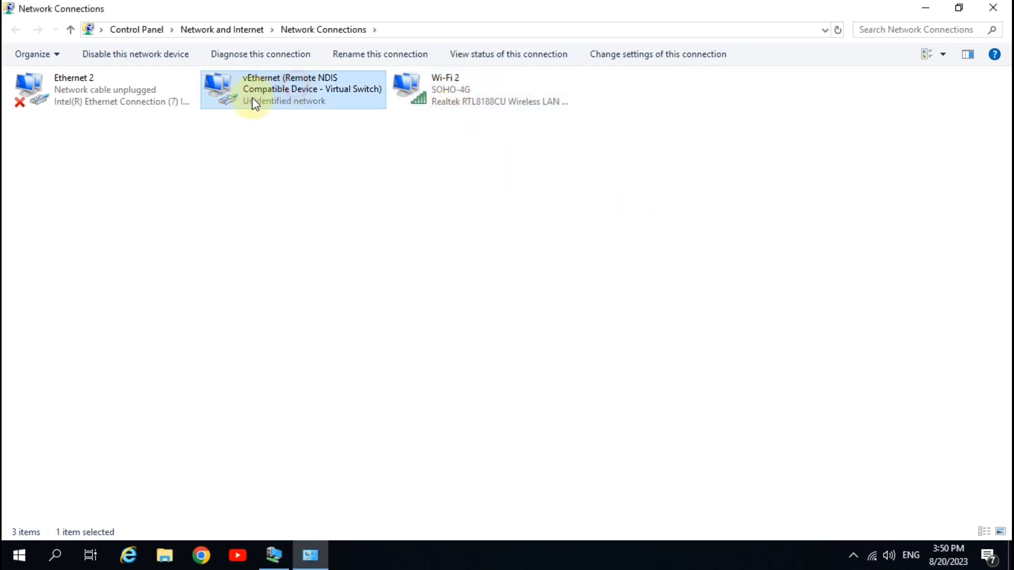
{"action": "double_click", "coordinate": [290, 104]}
{"action": "left_click", "coordinate": [434, 271]}
{"action": "left_click", "coordinate": [501, 259]}
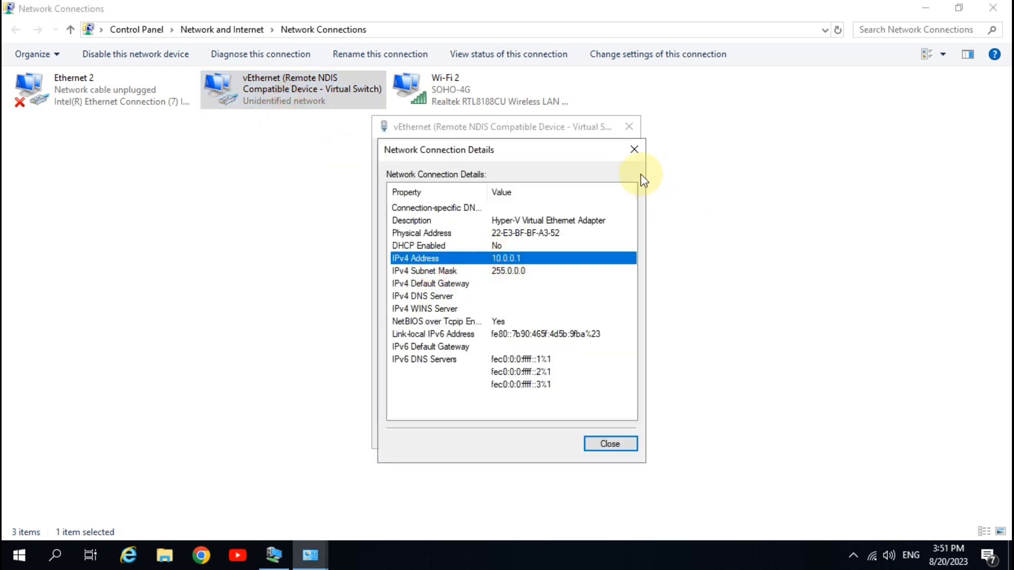
{"action": "left_click", "coordinate": [634, 150]}
{"action": "left_click", "coordinate": [629, 127]}
{"action": "left_click", "coordinate": [993, 8]}
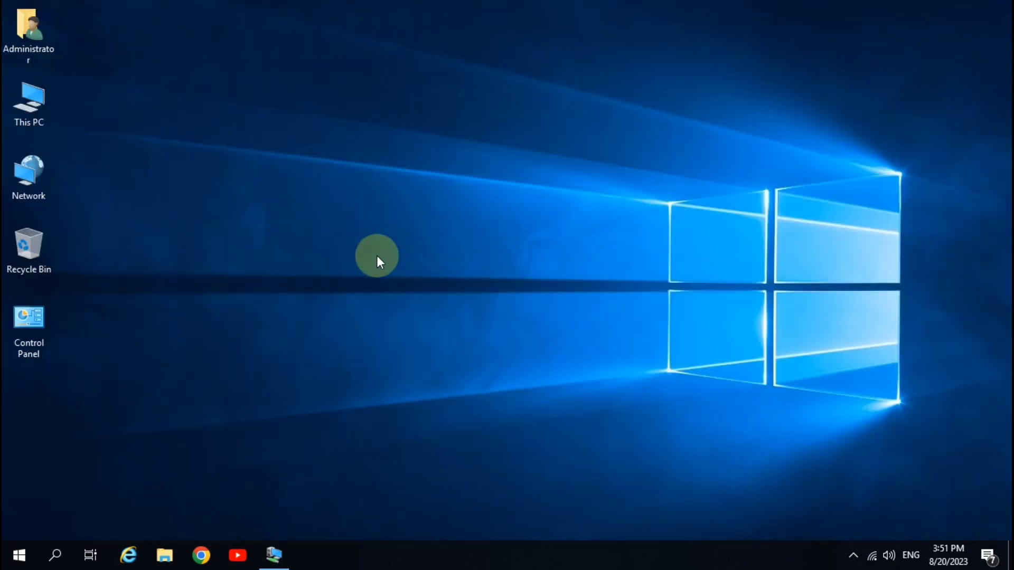
Ping 10.0.0.2 from the host to test the connection to the virtual machine.
{"action": "key", "text": "super+r"}
{"action": "key", "text": "Down"}
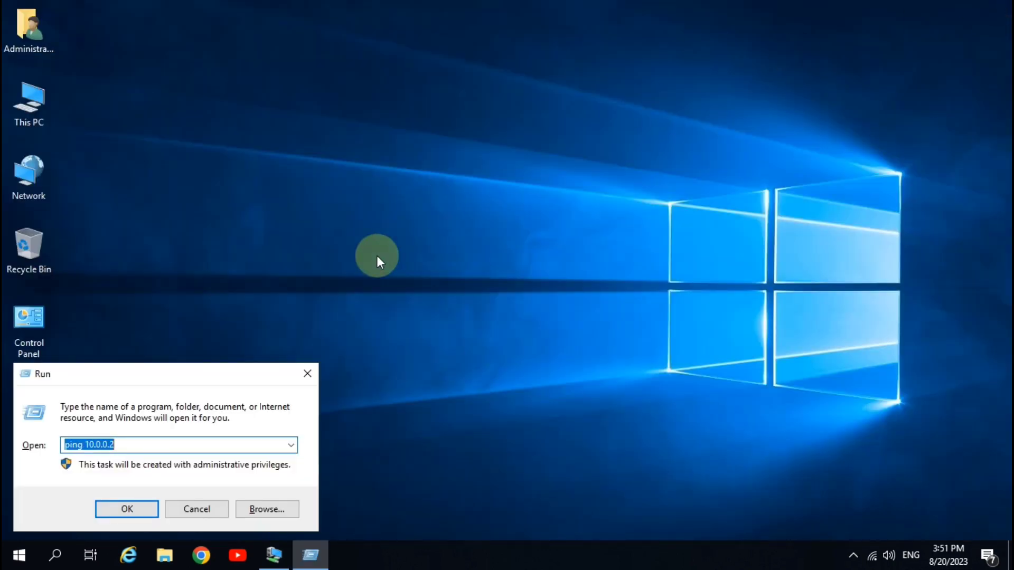
{"action": "key", "text": "Return"}
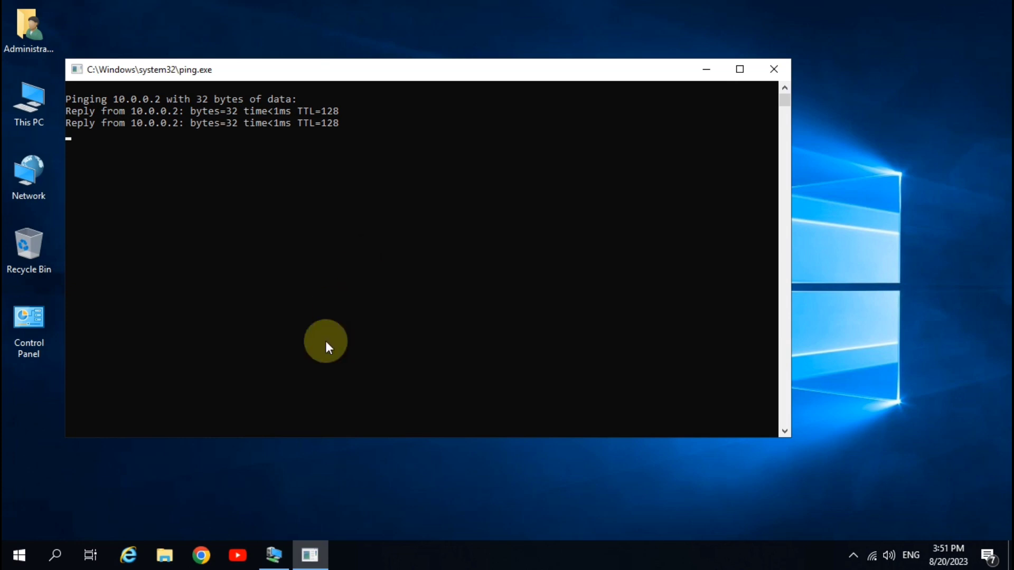
Switch to the 2022 virtual machine and open its Network Connections with ncpa.cpl.
{"action": "left_click", "coordinate": [274, 555]}
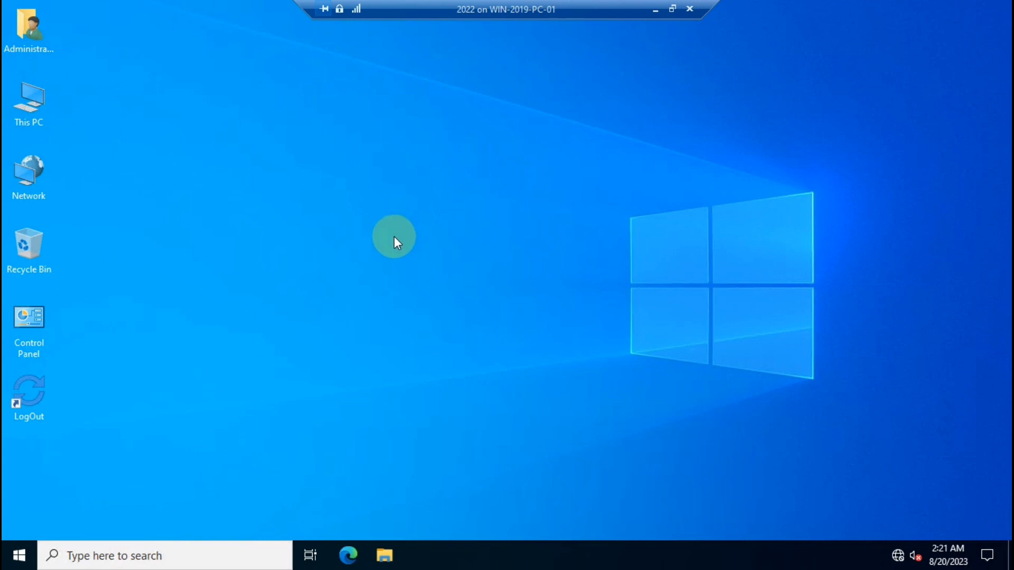
{"action": "key", "text": "super+r"}
{"action": "type", "text": "ncpa.cpl"}
{"action": "key", "text": "Return"}
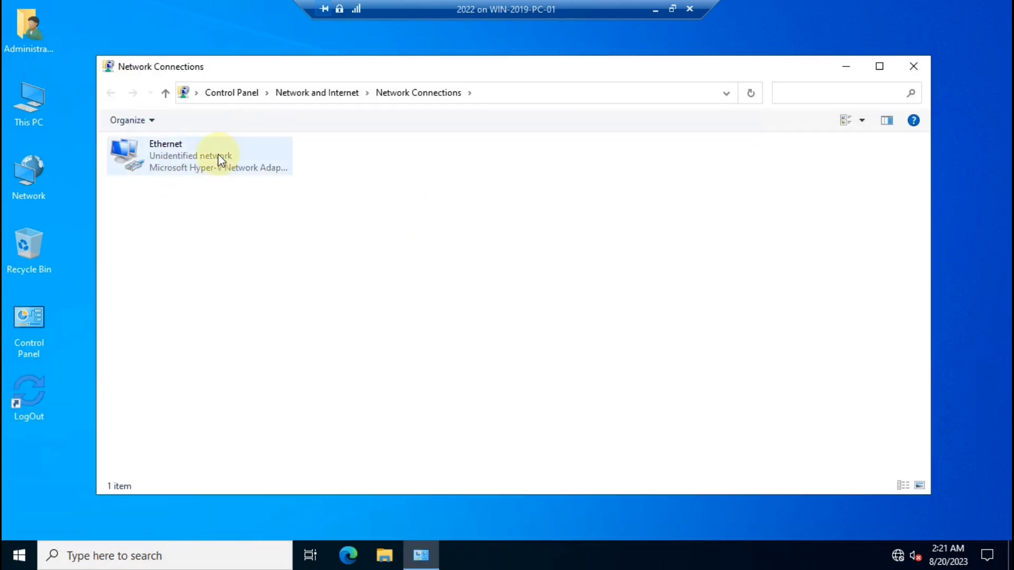
View the IPv4 address in the virtual machine's Ethernet connection details, then close Network Connections.
{"action": "left_click", "coordinate": [194, 167]}
{"action": "double_click", "coordinate": [194, 167]}
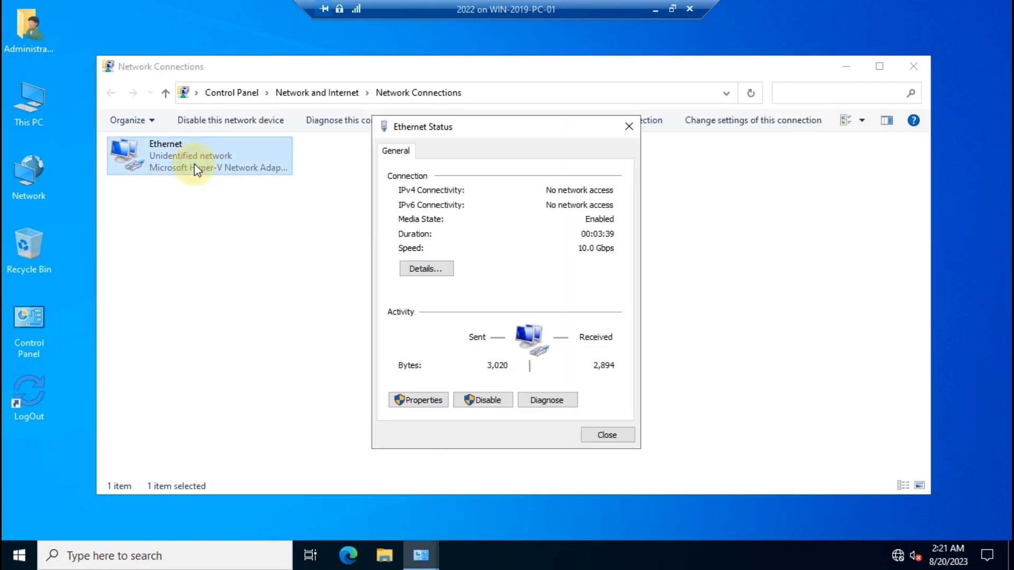
{"action": "left_click", "coordinate": [436, 270]}
{"action": "left_click", "coordinate": [502, 259]}
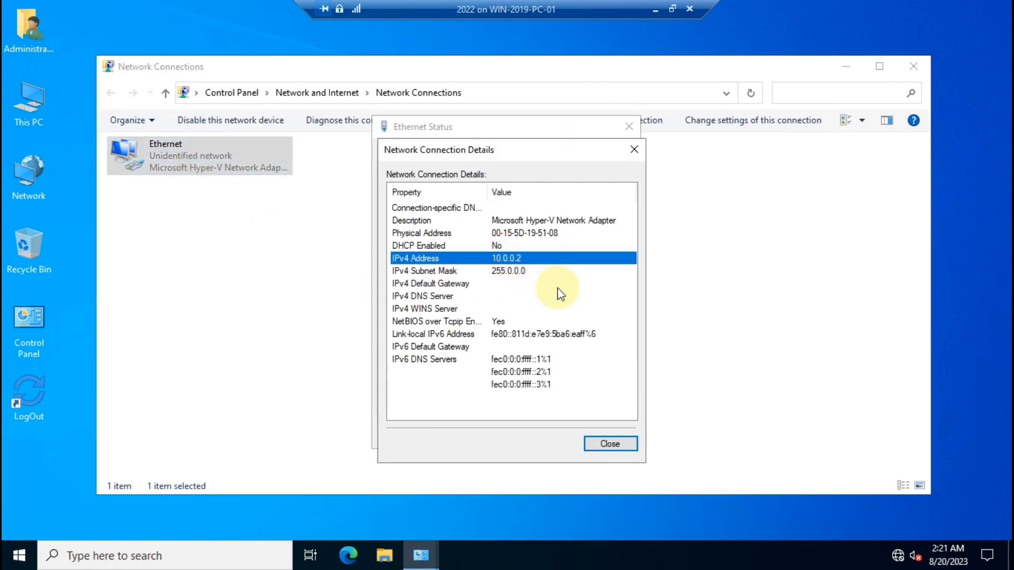
{"action": "left_click", "coordinate": [635, 148]}
{"action": "left_click", "coordinate": [629, 127]}
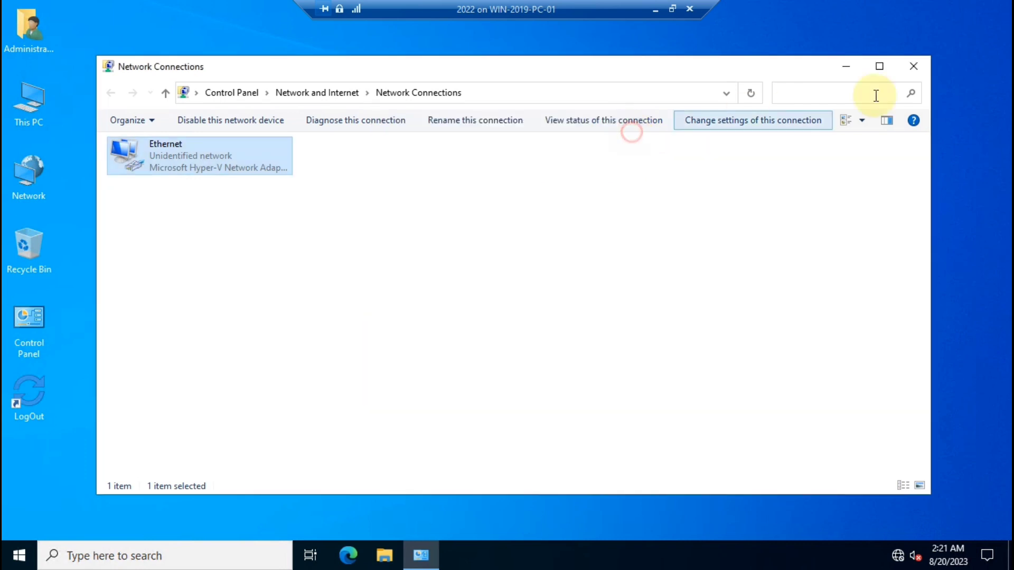
{"action": "left_click", "coordinate": [914, 66]}
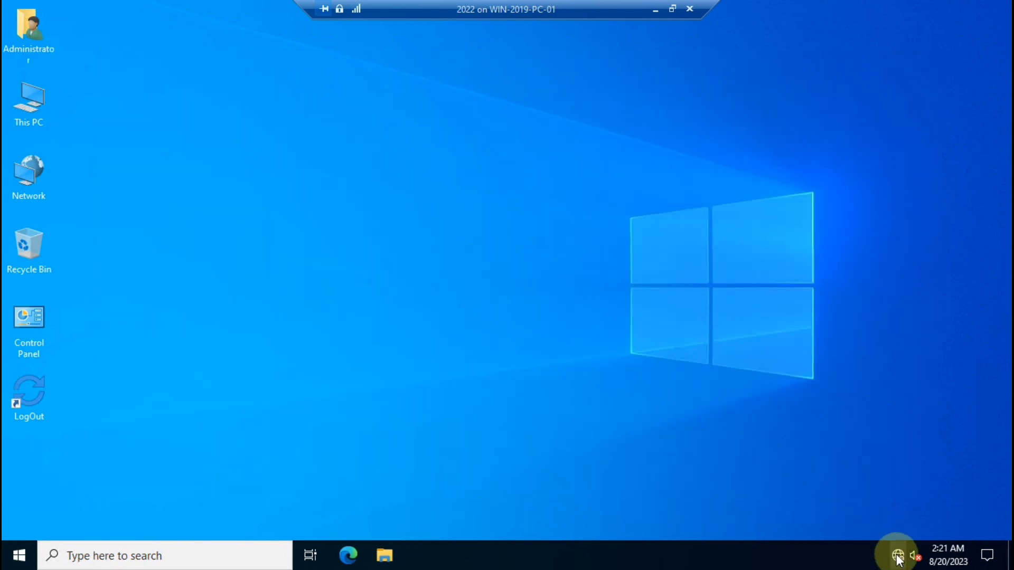
Check the virtual machine's internet access status, run a command from the Run dialog and refresh the desktop.
{"action": "mouse_move", "coordinate": [897, 556]}
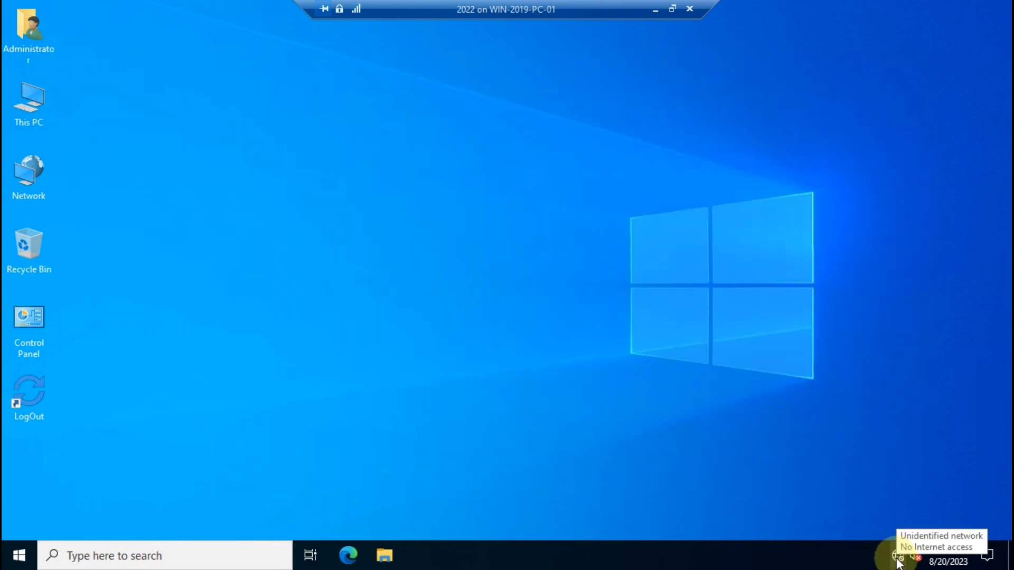
{"action": "right_click", "coordinate": [349, 154]}
{"action": "left_click", "coordinate": [390, 202]}
{"action": "key", "text": "super+r"}
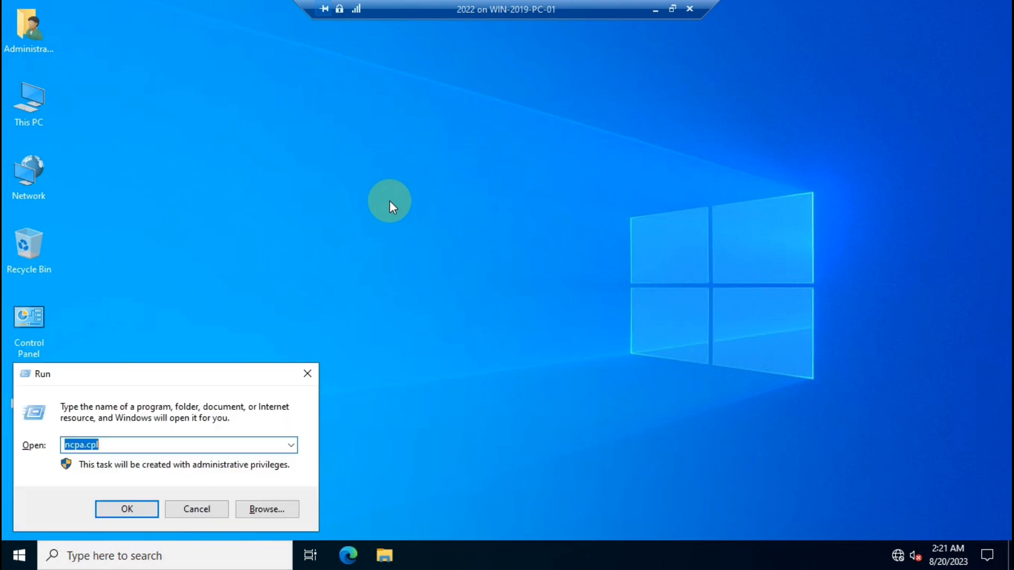
{"action": "key", "text": "Return"}
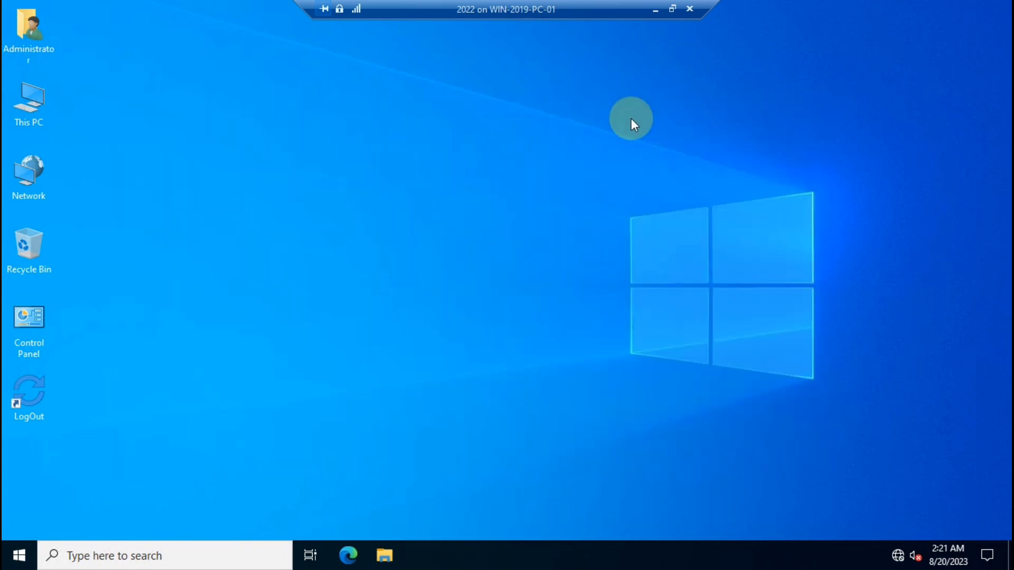
{"action": "right_click", "coordinate": [310, 141]}
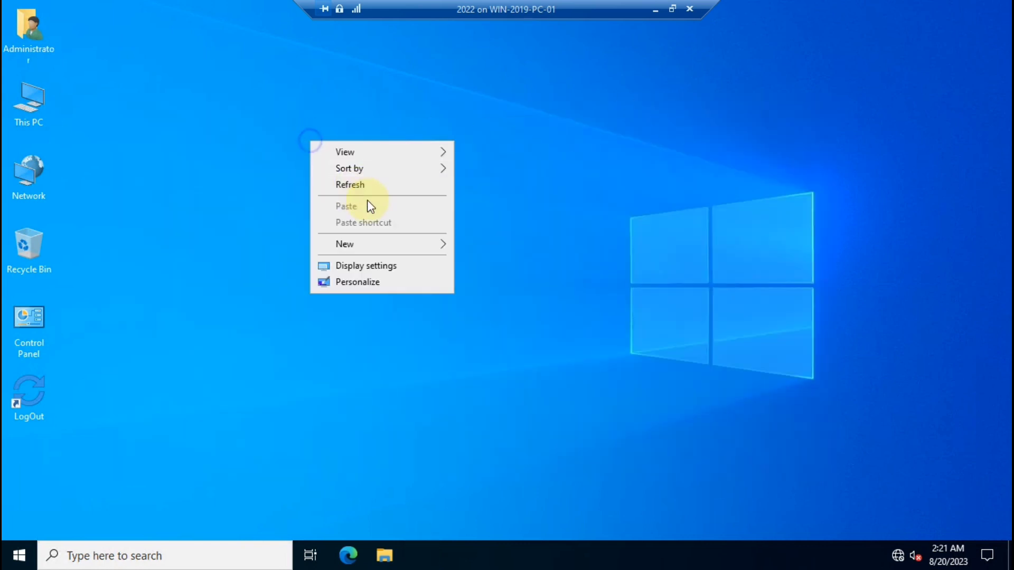
{"action": "left_click", "coordinate": [363, 186]}
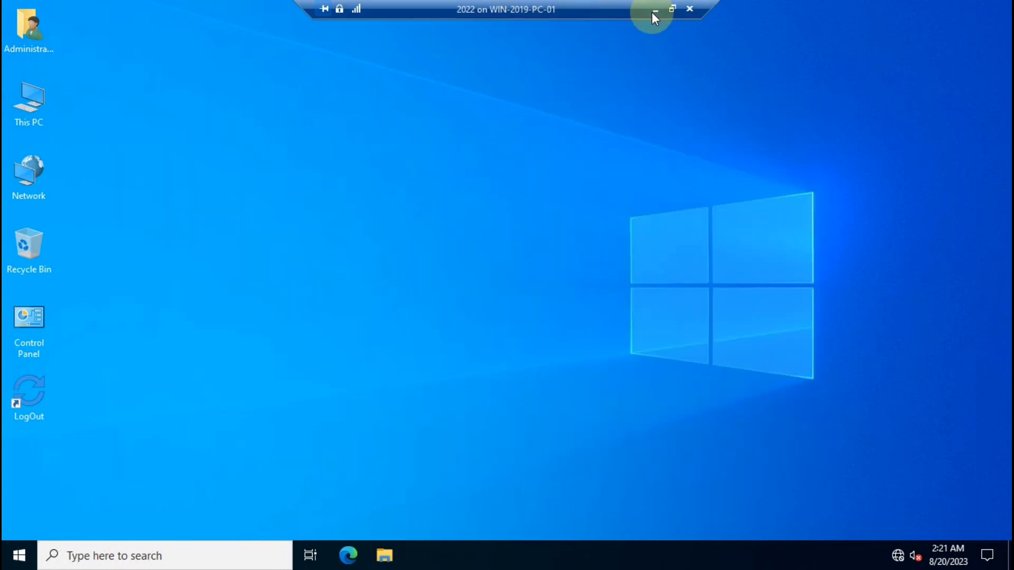
Minimize the virtual machine window and open Server Manager on the host.
{"action": "left_click", "coordinate": [652, 10]}
{"action": "right_click", "coordinate": [185, 156]}
{"action": "left_click", "coordinate": [239, 210]}
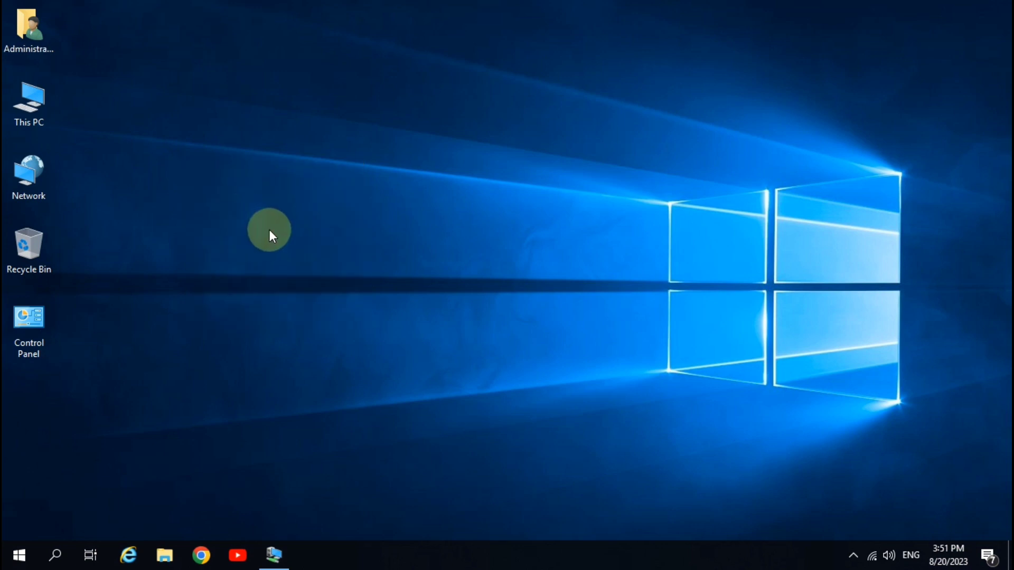
{"action": "key", "text": "super"}
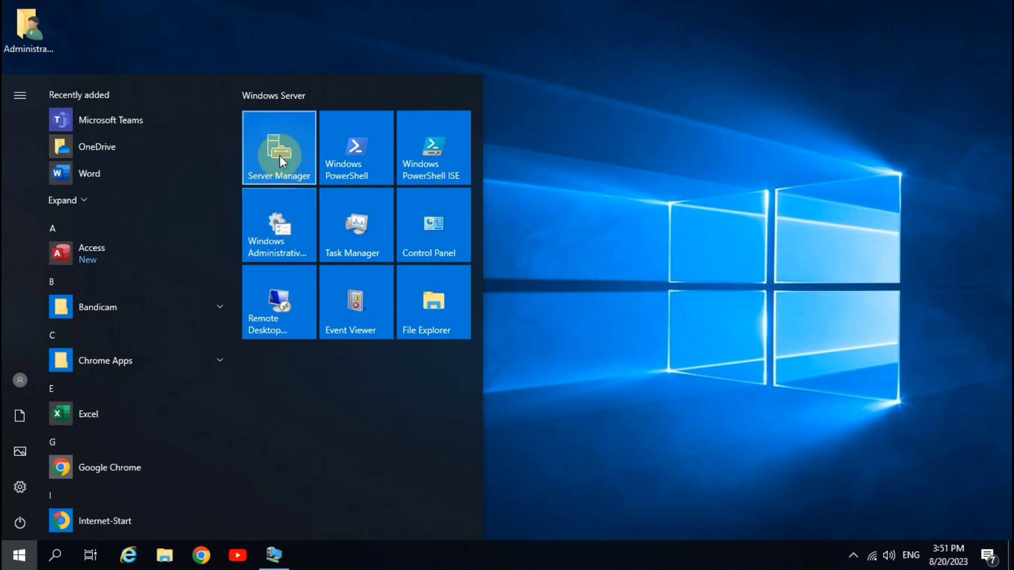
{"action": "left_click", "coordinate": [281, 159]}
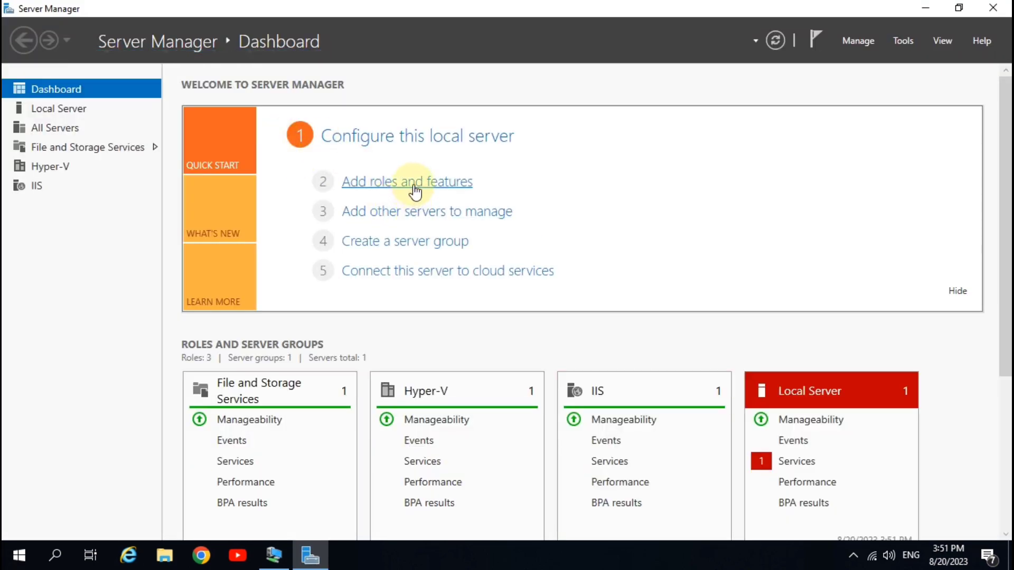
Start the Add Roles and Features Wizard, keeping the default installation type and WIN-2019-PC-01 as the destination server.
{"action": "left_click", "coordinate": [414, 183]}
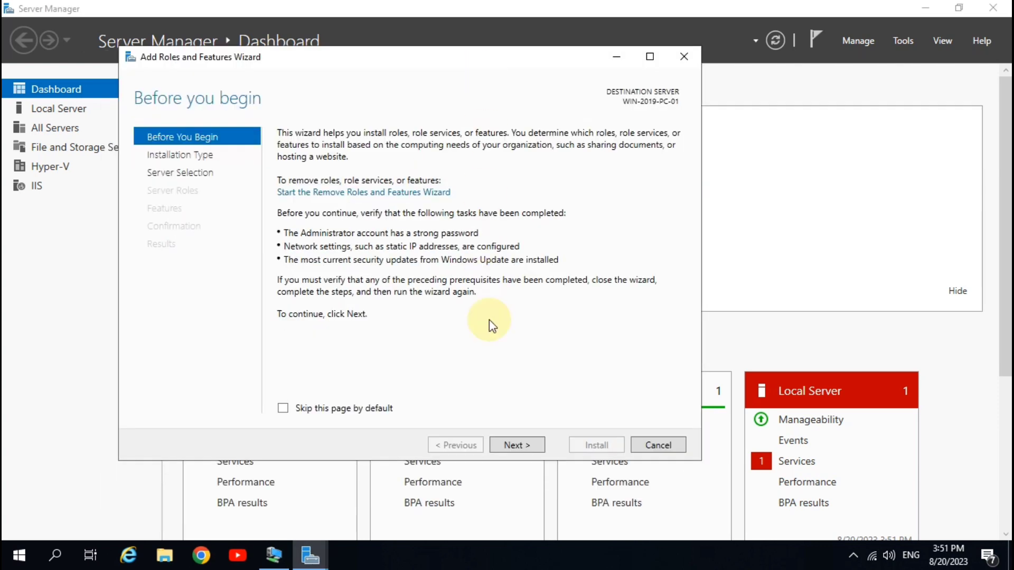
{"action": "left_click", "coordinate": [522, 450]}
{"action": "left_click", "coordinate": [521, 447]}
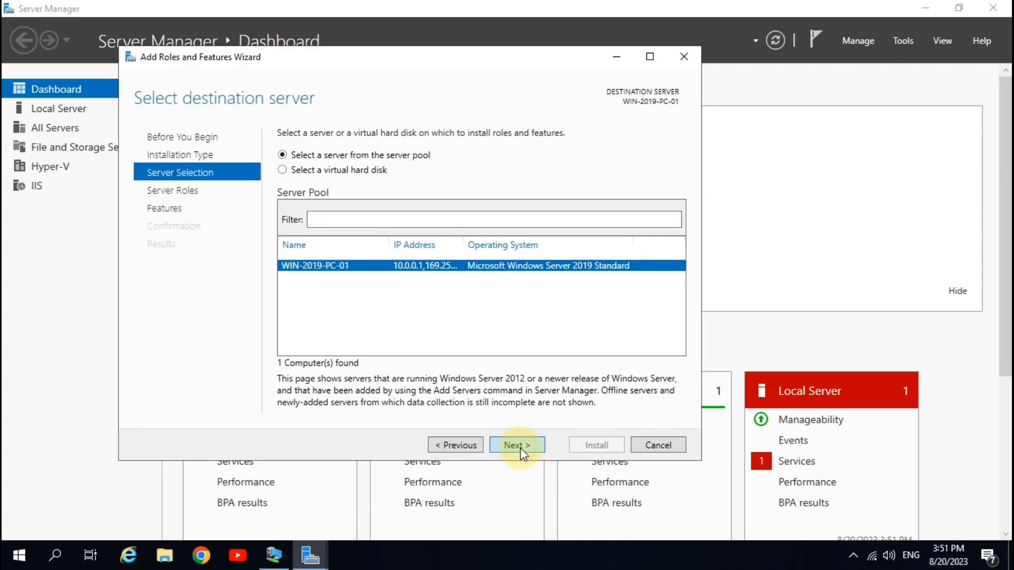
{"action": "left_click", "coordinate": [521, 448]}
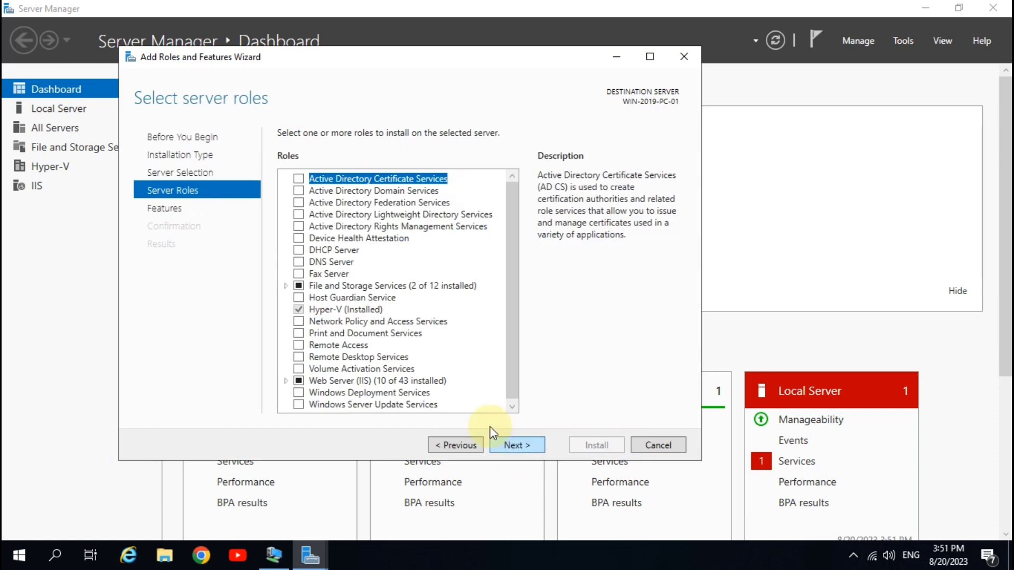
Select the Remote Access server role and continue to the feature selection.
{"action": "left_click", "coordinate": [339, 348]}
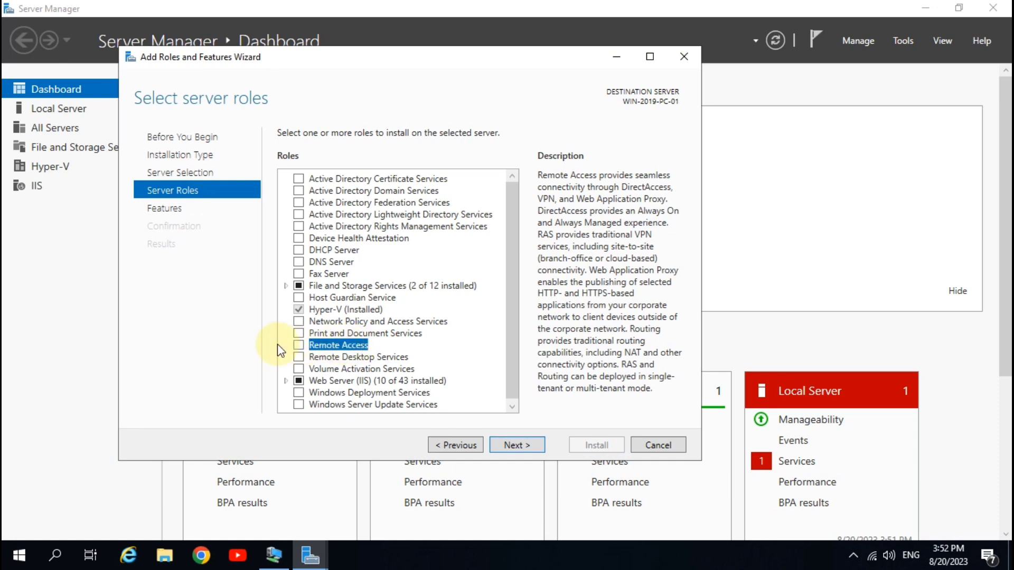
{"action": "left_click", "coordinate": [299, 346]}
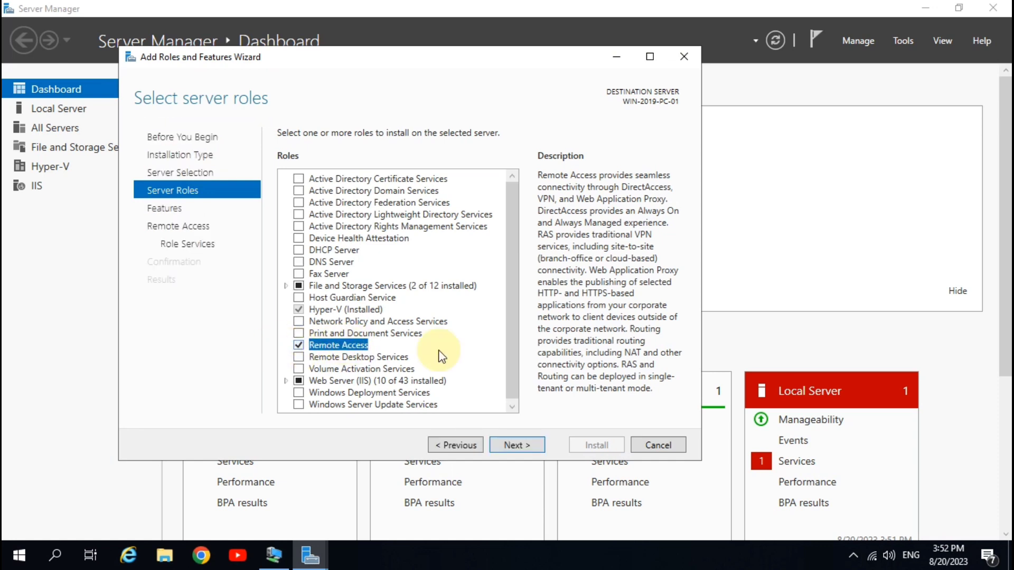
{"action": "left_click", "coordinate": [521, 446]}
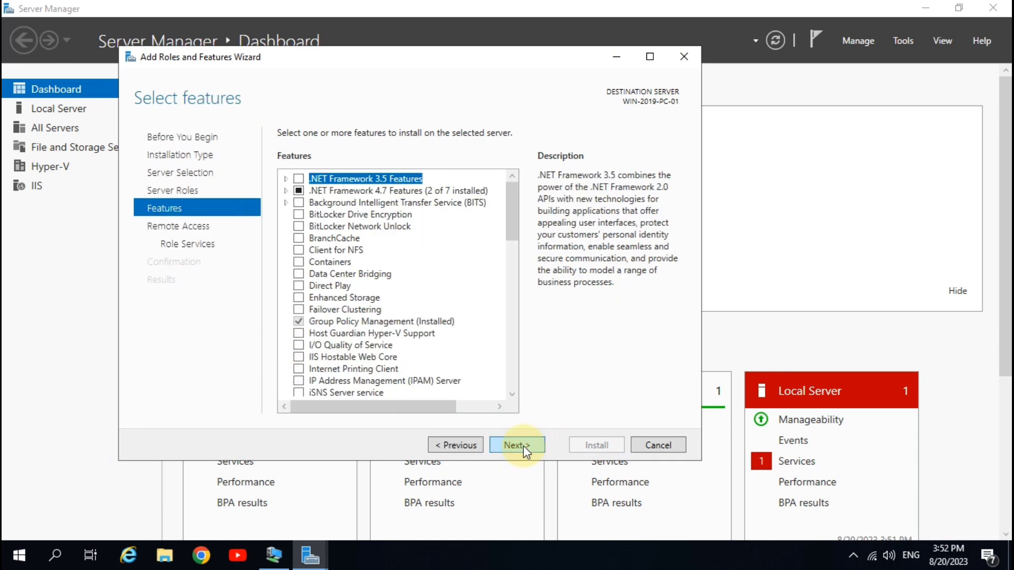
Keep the default features and select the Routing role service for Remote Access, adding its required features and management tools.
{"action": "left_click", "coordinate": [524, 447]}
{"action": "left_click", "coordinate": [524, 446]}
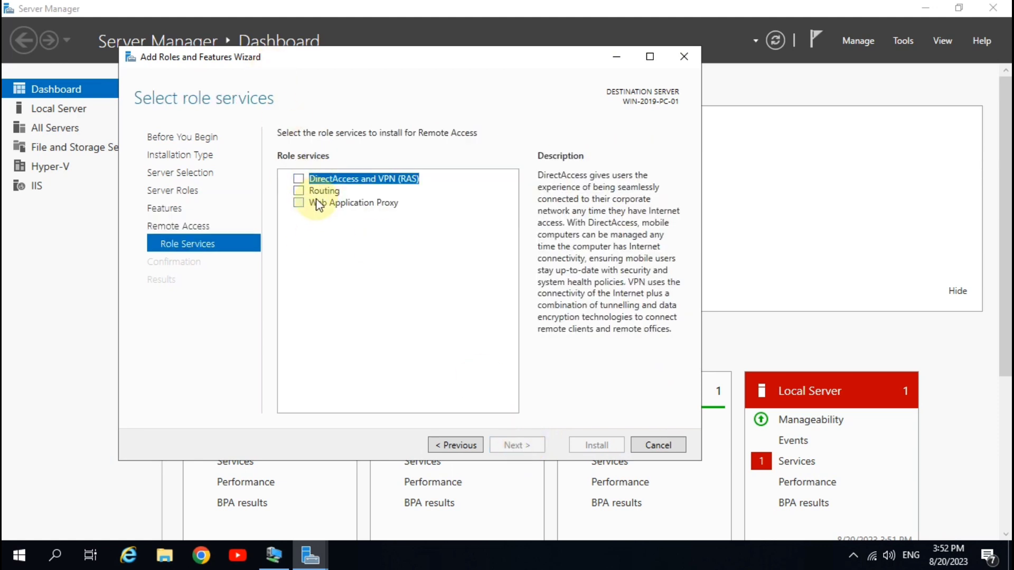
{"action": "left_click", "coordinate": [291, 192]}
{"action": "left_click", "coordinate": [297, 191]}
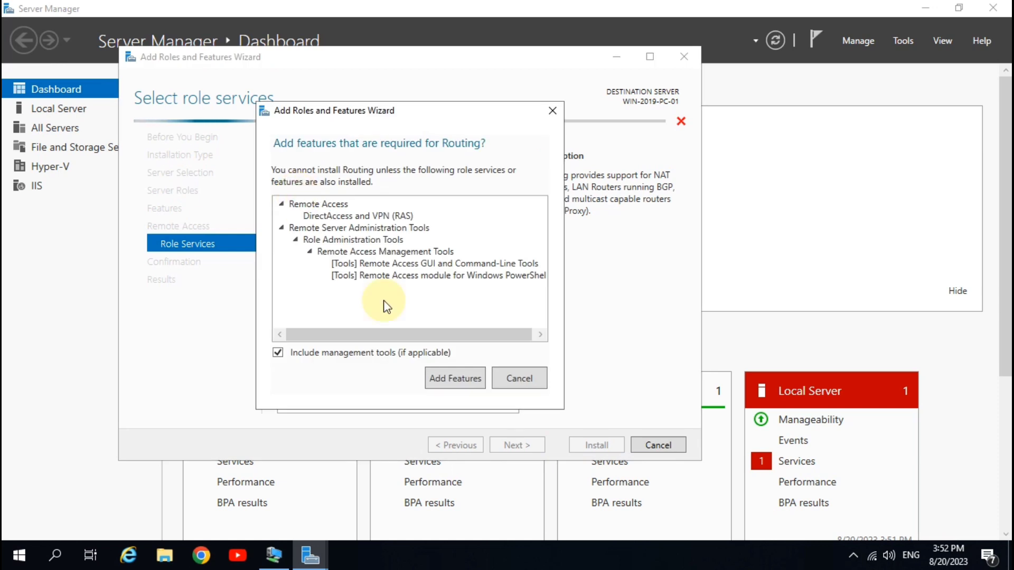
{"action": "left_click", "coordinate": [456, 382]}
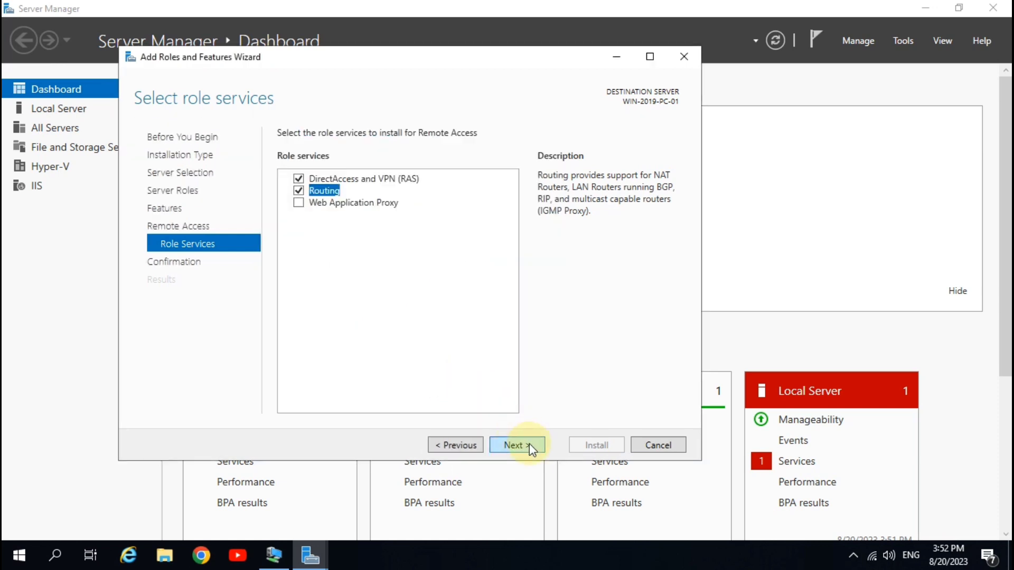
Install the selected Remote Access role services, close the wizard and Server Manager once installation completes, and refresh the desktop.
{"action": "left_click", "coordinate": [529, 444]}
{"action": "left_click", "coordinate": [592, 445]}
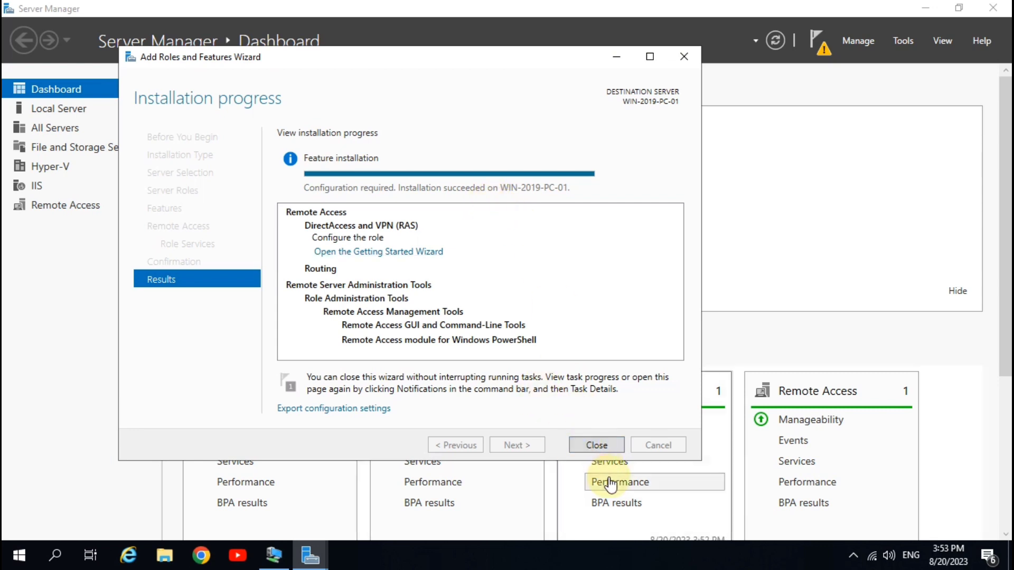
{"action": "left_click", "coordinate": [599, 448]}
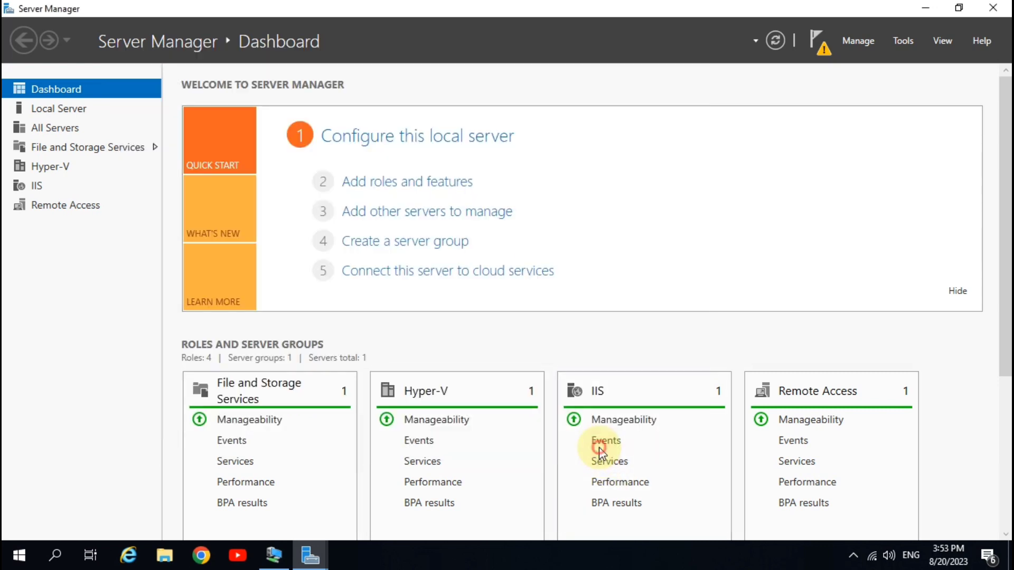
{"action": "left_click", "coordinate": [993, 8]}
{"action": "right_click", "coordinate": [270, 90]}
{"action": "left_click", "coordinate": [314, 131]}
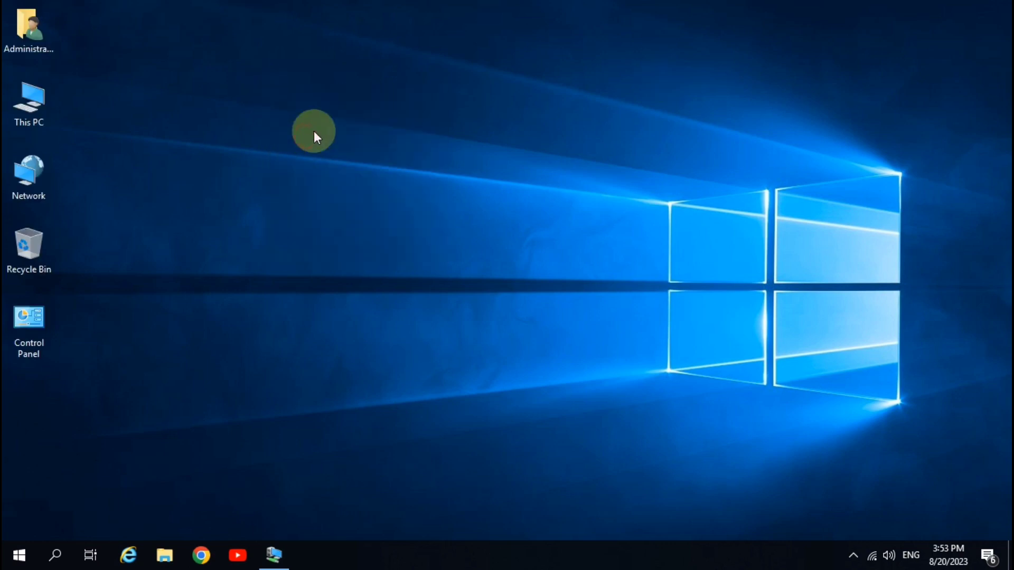
Open the Routing and Remote Access console from Windows Administrative Tools.
{"action": "left_click", "coordinate": [19, 555]}
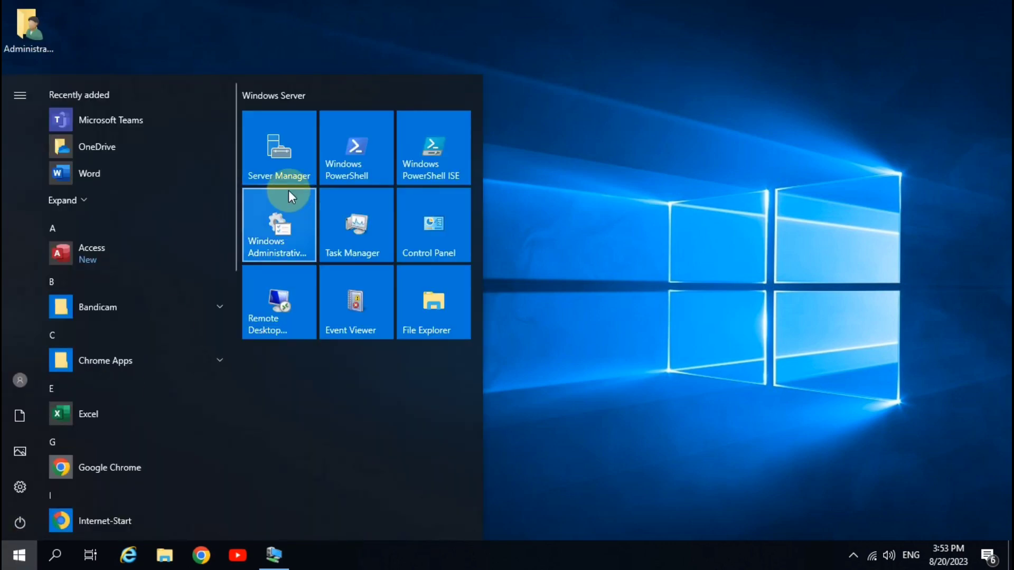
{"action": "left_click", "coordinate": [287, 219]}
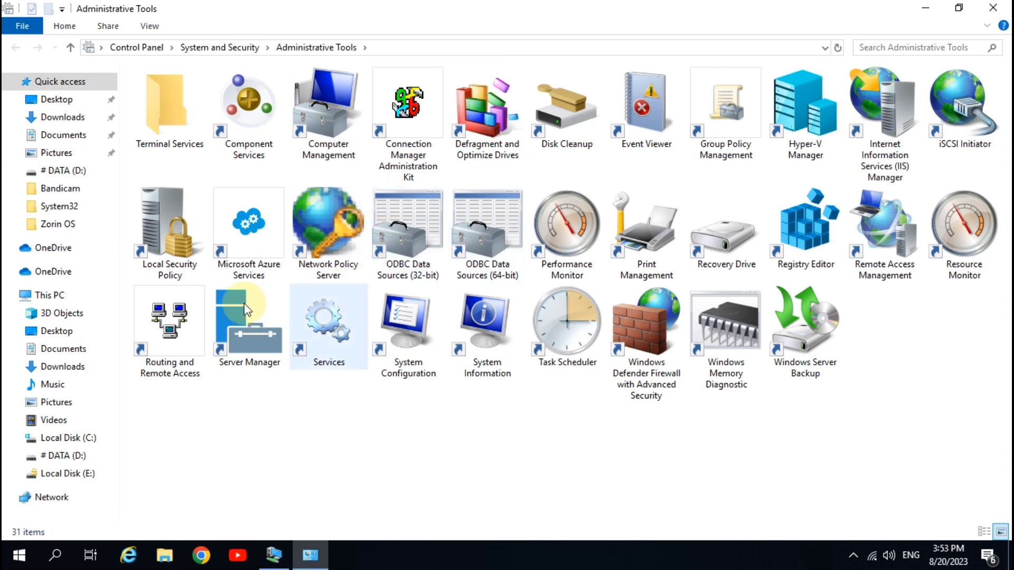
{"action": "left_click", "coordinate": [182, 359]}
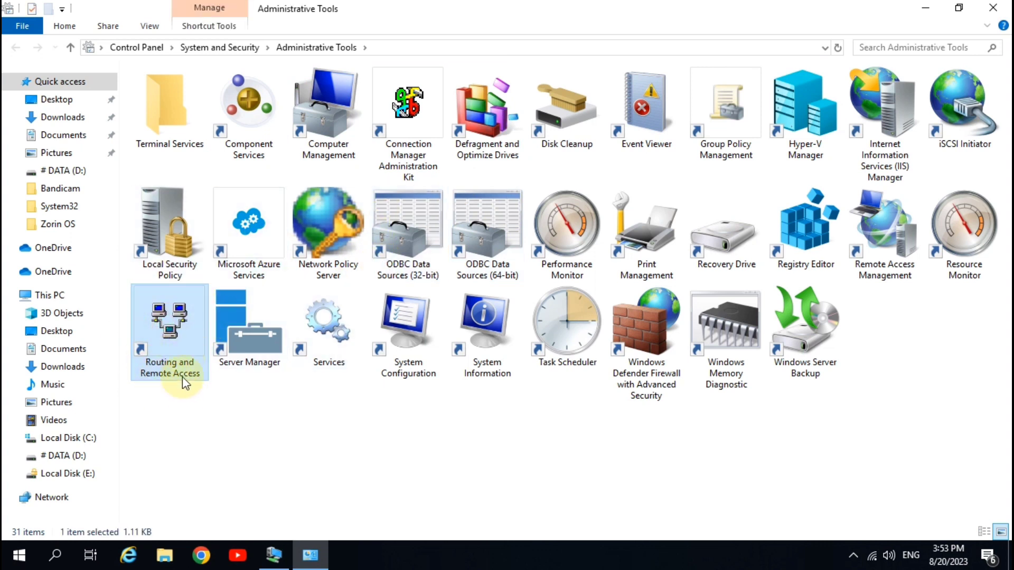
{"action": "double_click", "coordinate": [176, 323]}
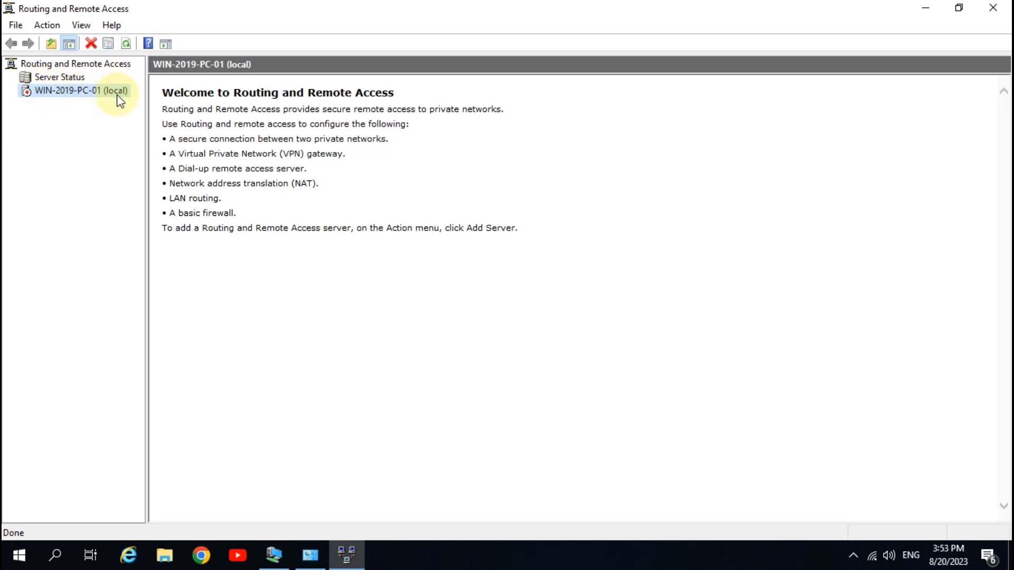
Start configuring and enabling Routing and Remote Access on WIN-2019-PC-01, choosing the Network address translation (NAT) configuration.
{"action": "right_click", "coordinate": [61, 93]}
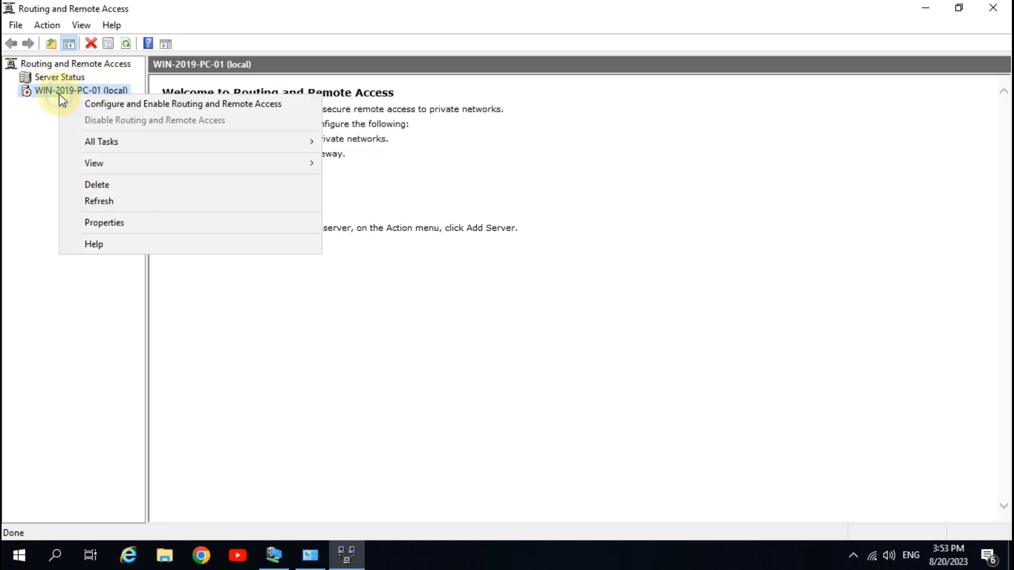
{"action": "left_click", "coordinate": [287, 106]}
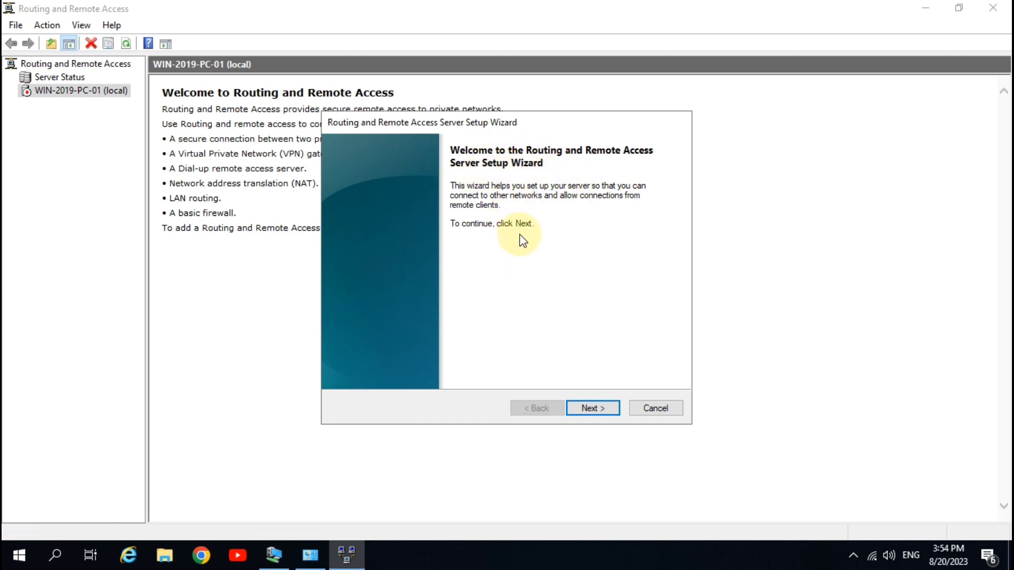
{"action": "left_click", "coordinate": [599, 408]}
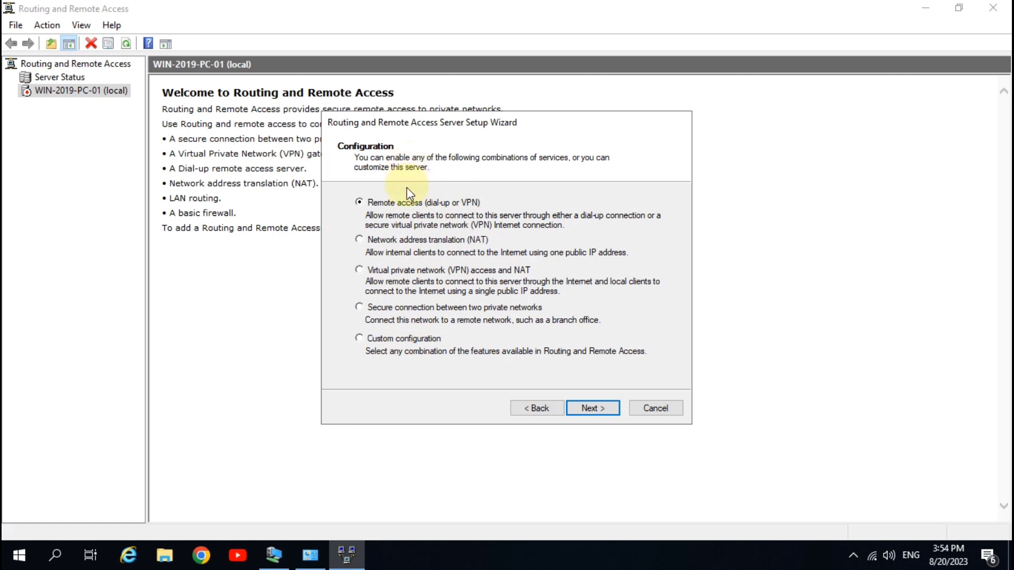
{"action": "left_click", "coordinate": [379, 241]}
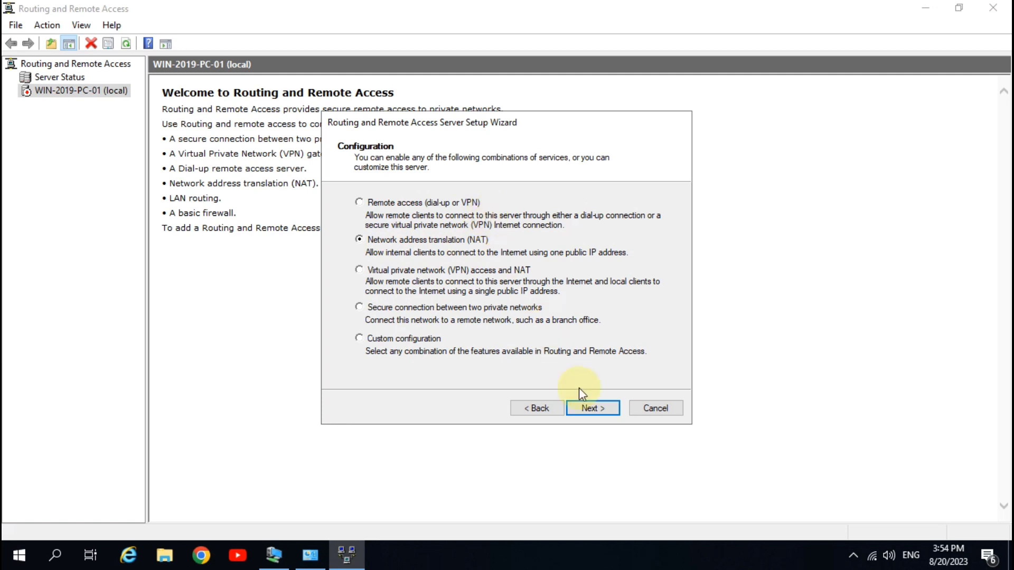
{"action": "left_click", "coordinate": [590, 410]}
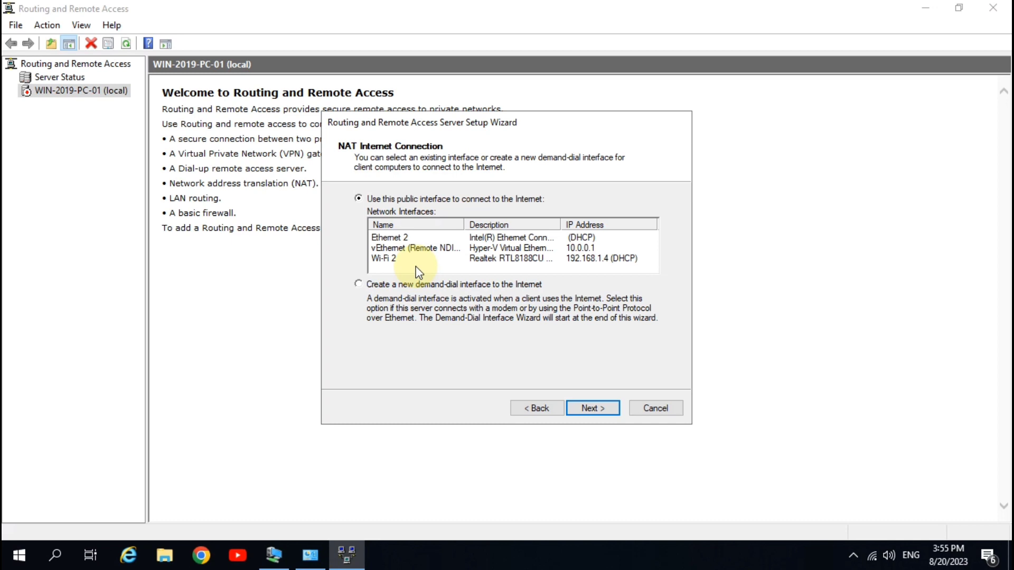
Choose Wi-Fi 2 as the public interface for the NAT internet connection and continue to the network selection.
{"action": "left_click", "coordinate": [396, 239]}
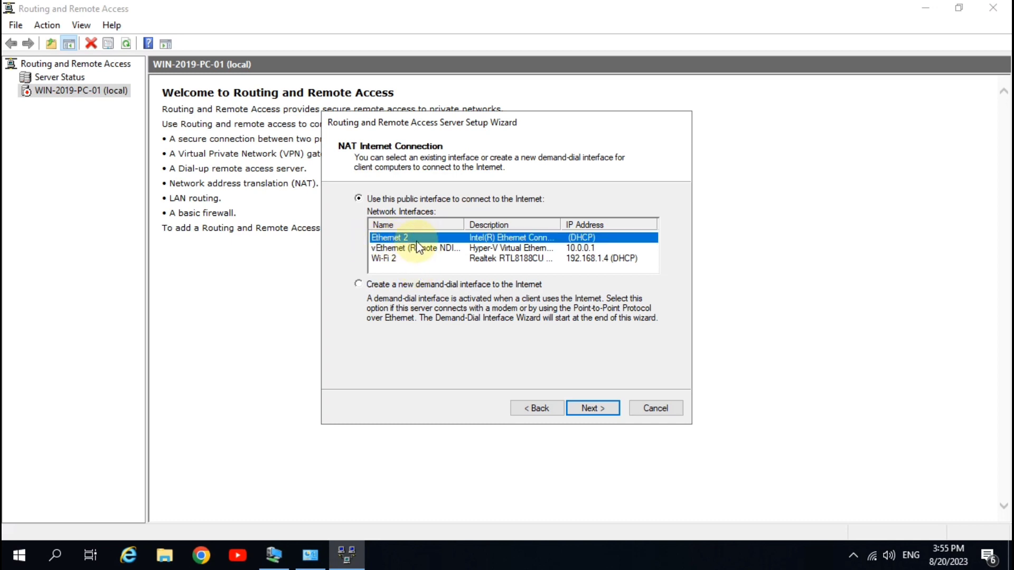
{"action": "left_click", "coordinate": [411, 250]}
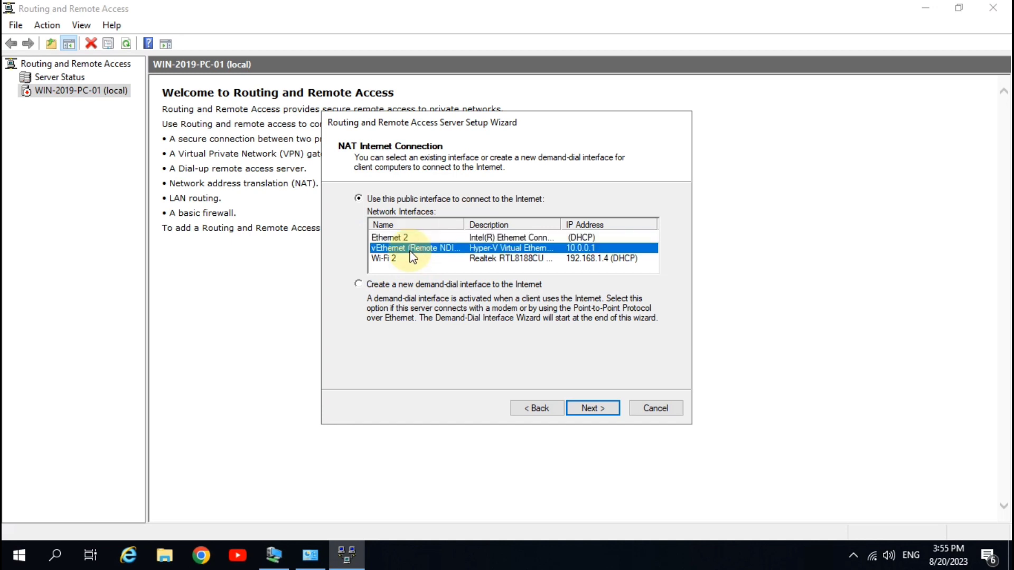
{"action": "left_click", "coordinate": [395, 259]}
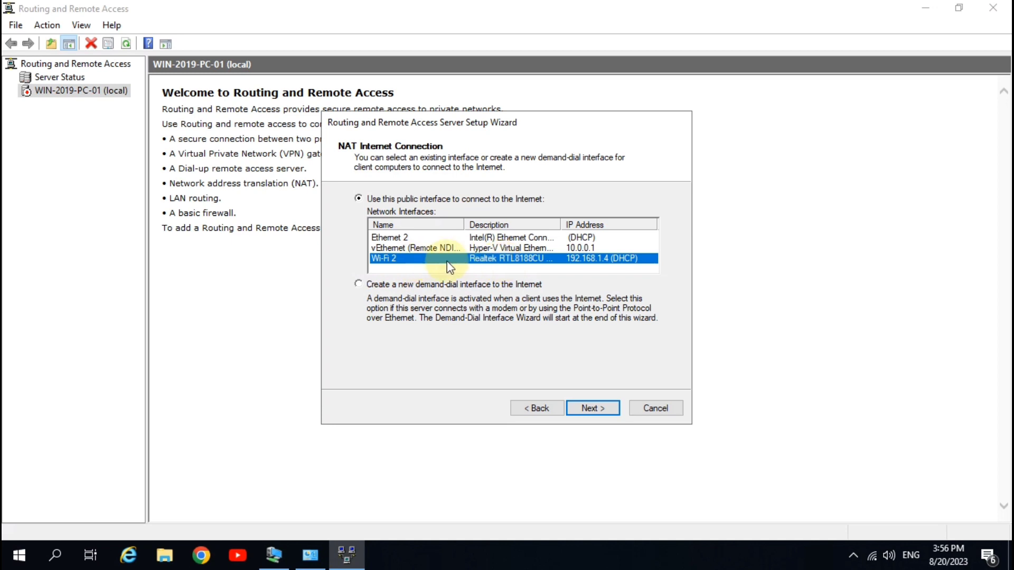
{"action": "left_click", "coordinate": [590, 407]}
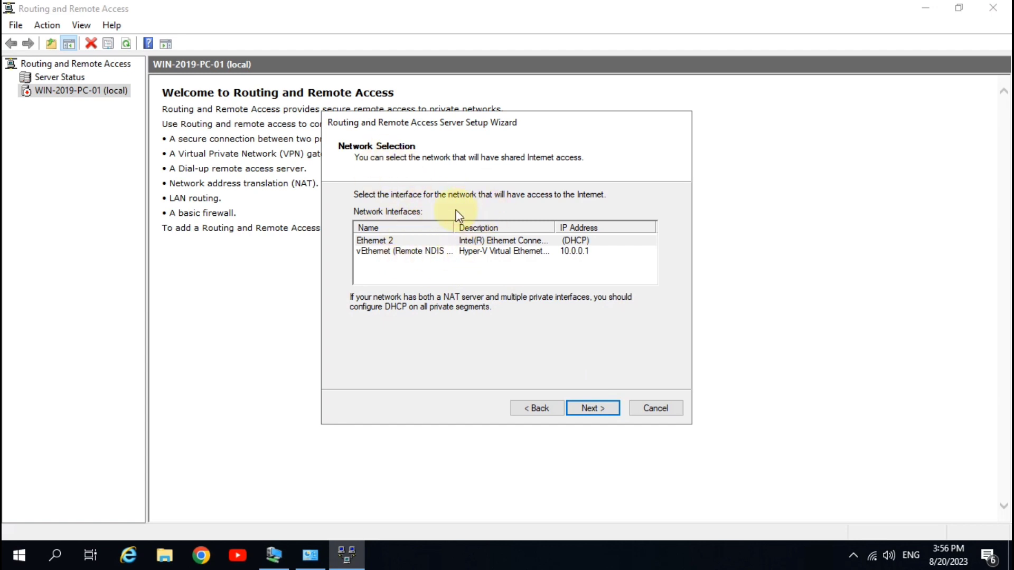
Select the Hyper-V vEthernet (Remote NDIS) interface as the network that shares the internet access and continue.
{"action": "left_click", "coordinate": [425, 251]}
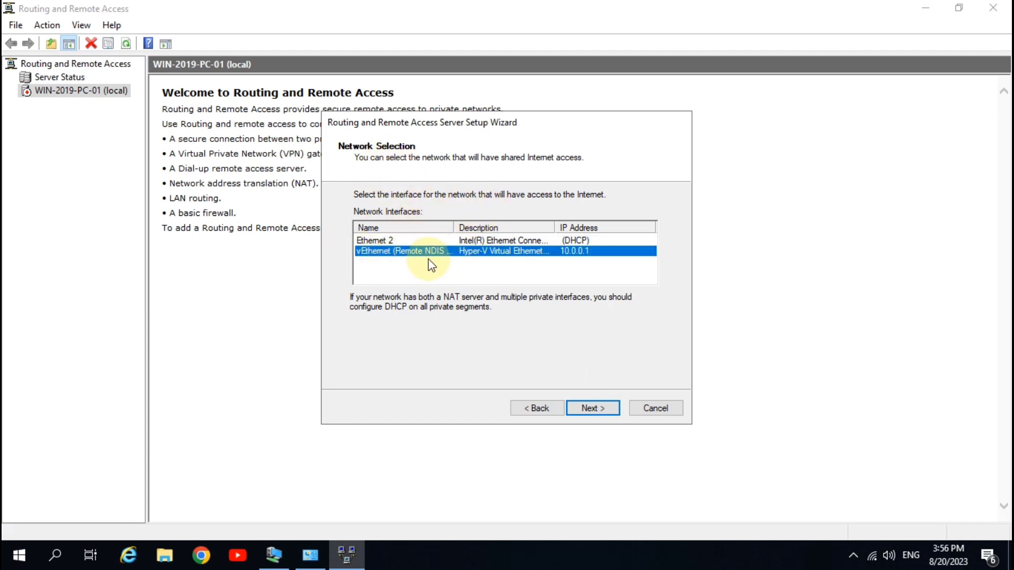
{"action": "left_click", "coordinate": [401, 241]}
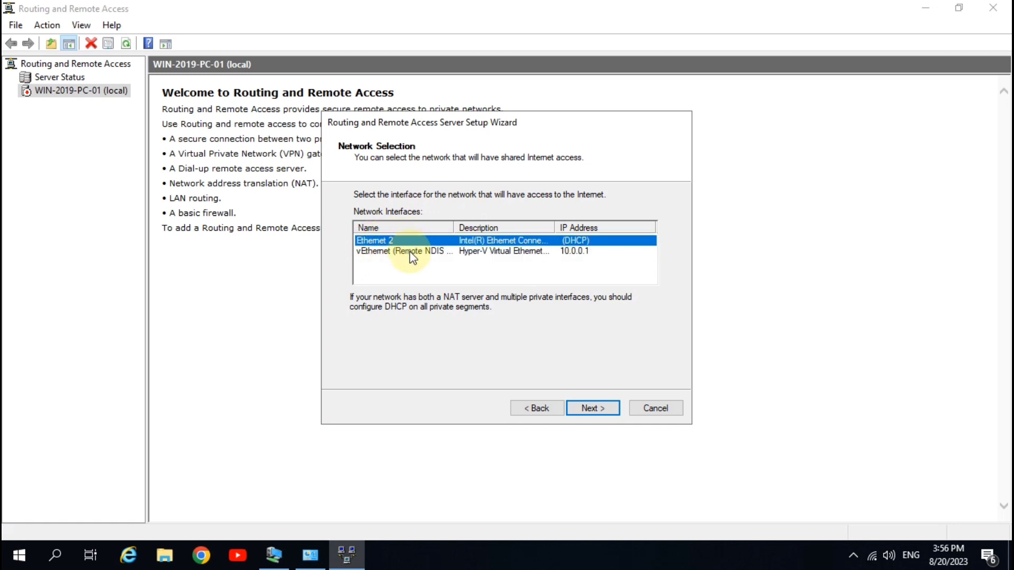
{"action": "left_click", "coordinate": [410, 252]}
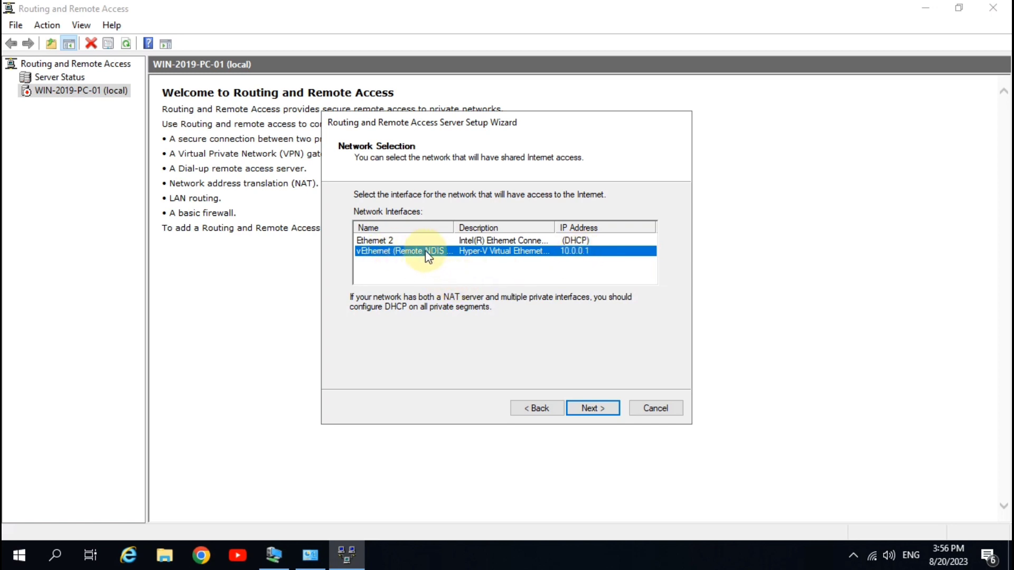
{"action": "left_click", "coordinate": [596, 412]}
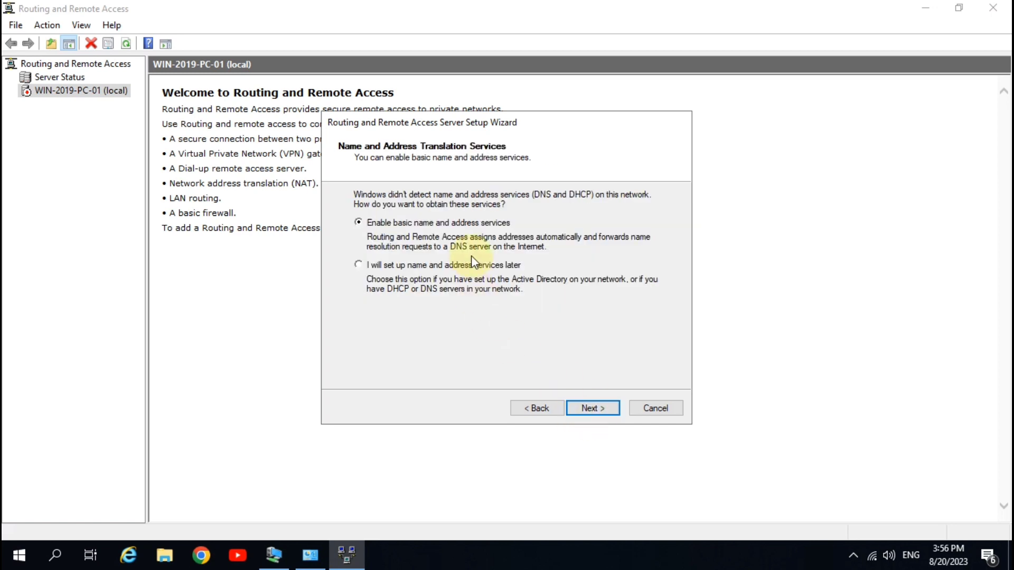
Keep basic name and address services enabled, accept the proposed address assignment range and finish the server setup wizard.
{"action": "left_click", "coordinate": [601, 409]}
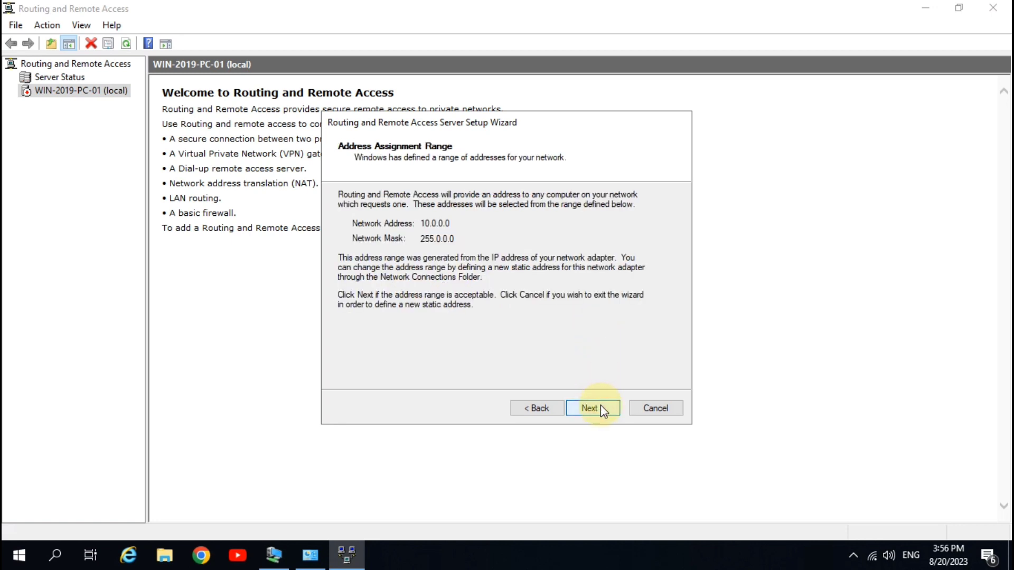
{"action": "left_click", "coordinate": [598, 410]}
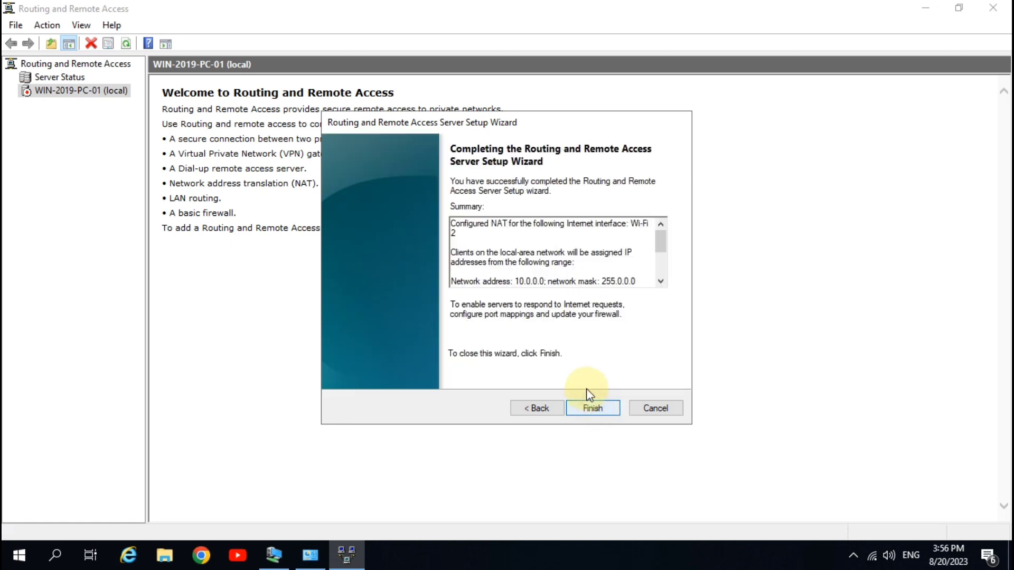
{"action": "left_click", "coordinate": [591, 407]}
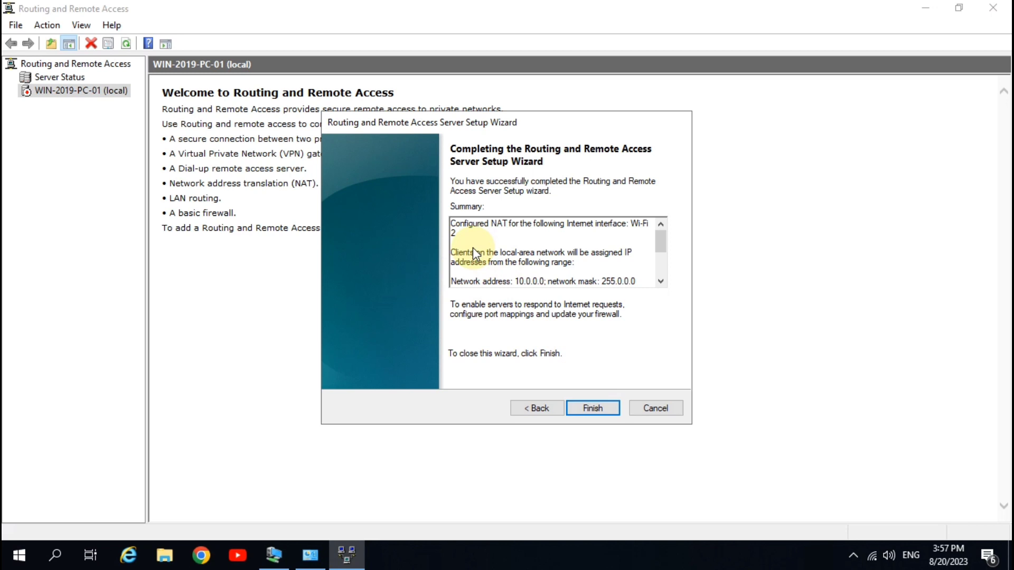
{"action": "left_click", "coordinate": [590, 408]}
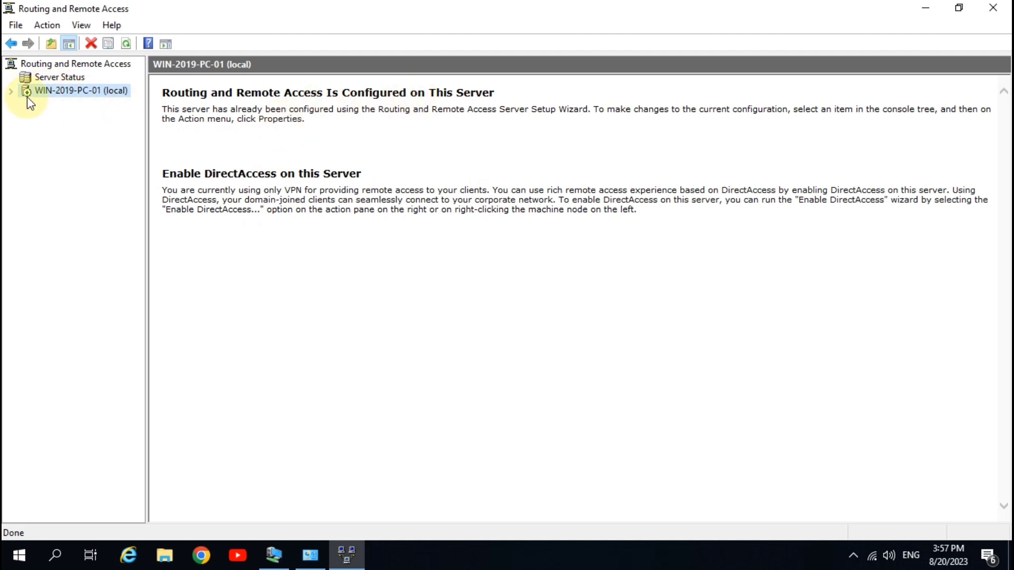
Expand the WIN-2019-PC-01 server node to view its components, and close the console and the Administrative Tools window.
{"action": "left_click", "coordinate": [13, 92]}
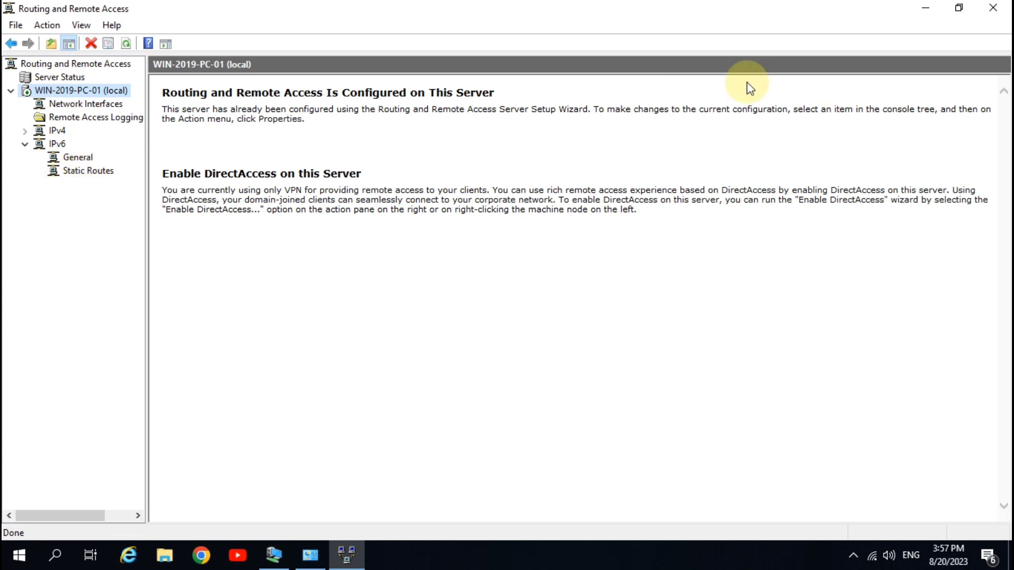
{"action": "left_click", "coordinate": [992, 10]}
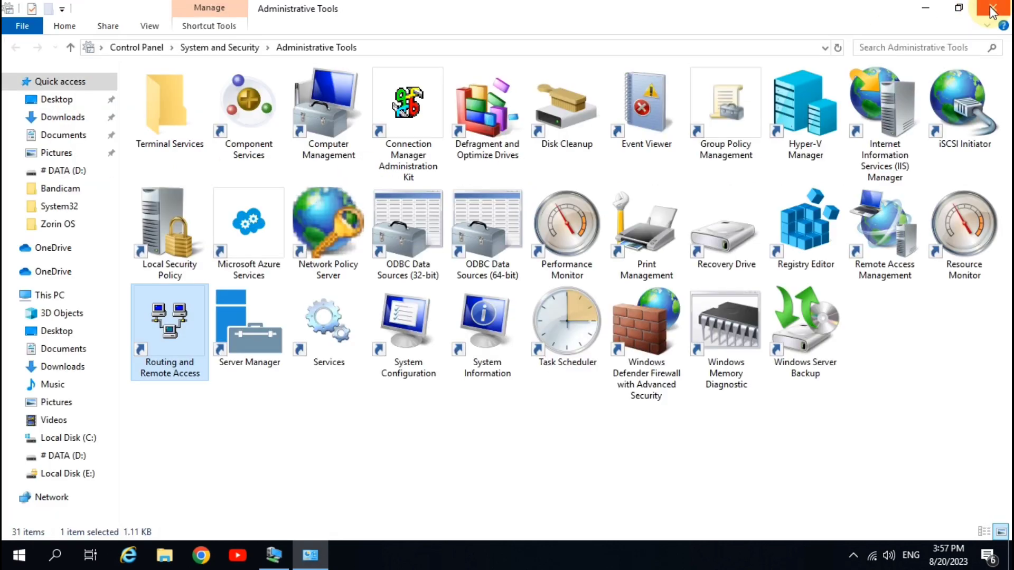
{"action": "left_click", "coordinate": [1001, 7]}
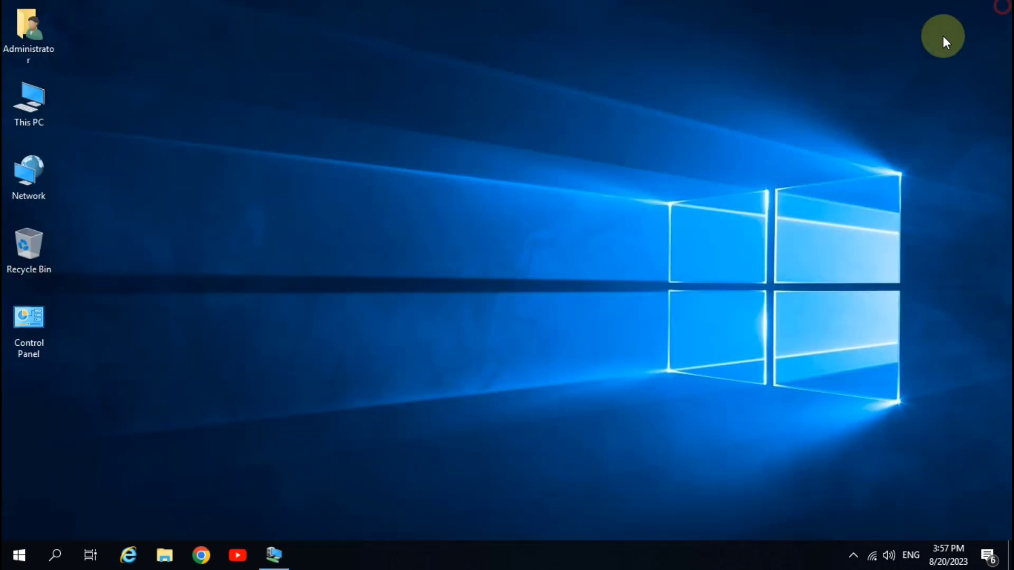
Open Network Connections by running ncpa.cpl, check the IPv4 address in the vEthernet adapter's connection details and close its status dialogs.
{"action": "key", "text": "super+r"}
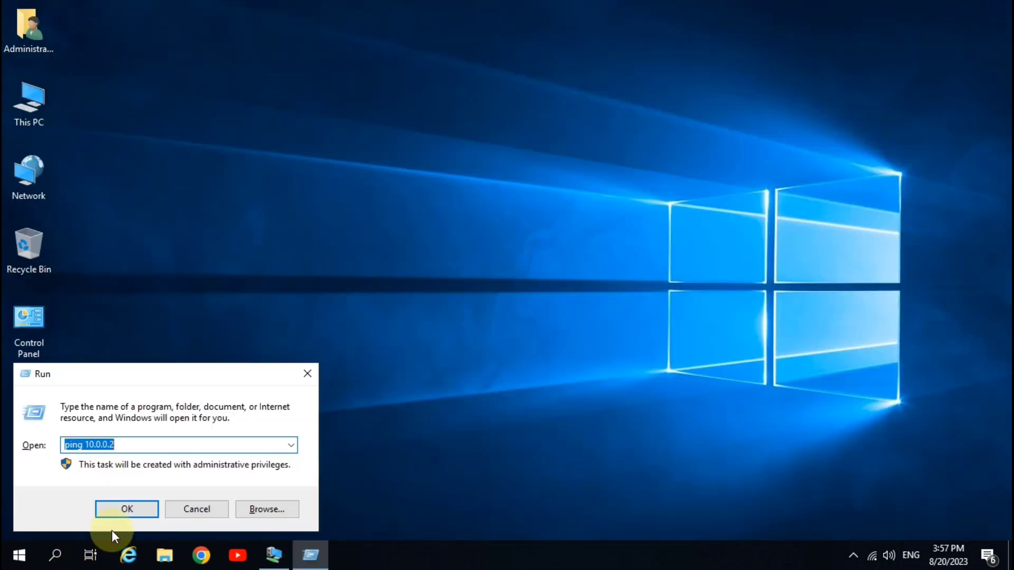
{"action": "type", "text": "ncpa.cpl"}
{"action": "key", "text": "Return"}
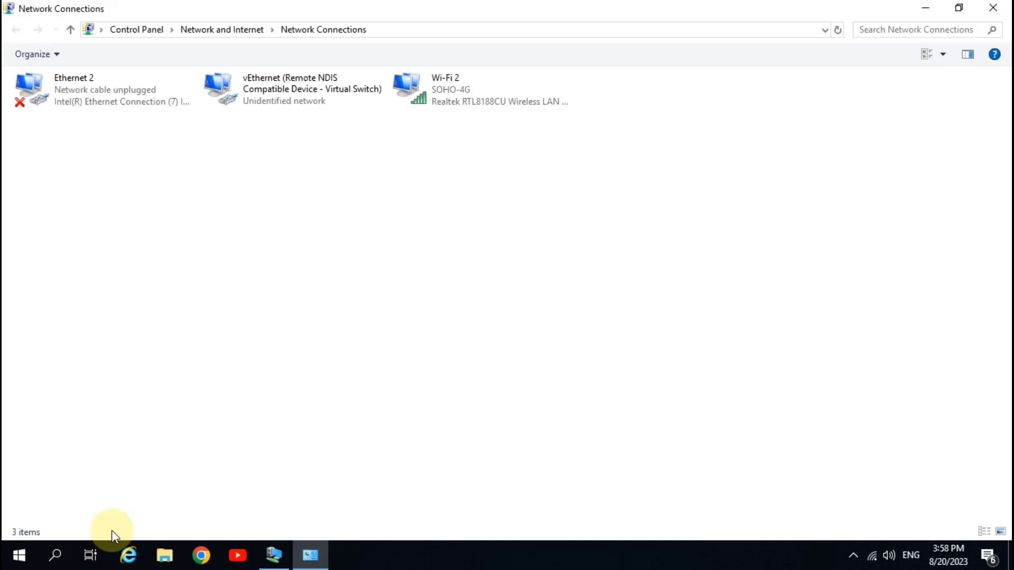
{"action": "double_click", "coordinate": [296, 93]}
{"action": "left_click", "coordinate": [430, 266]}
{"action": "left_click", "coordinate": [498, 257]}
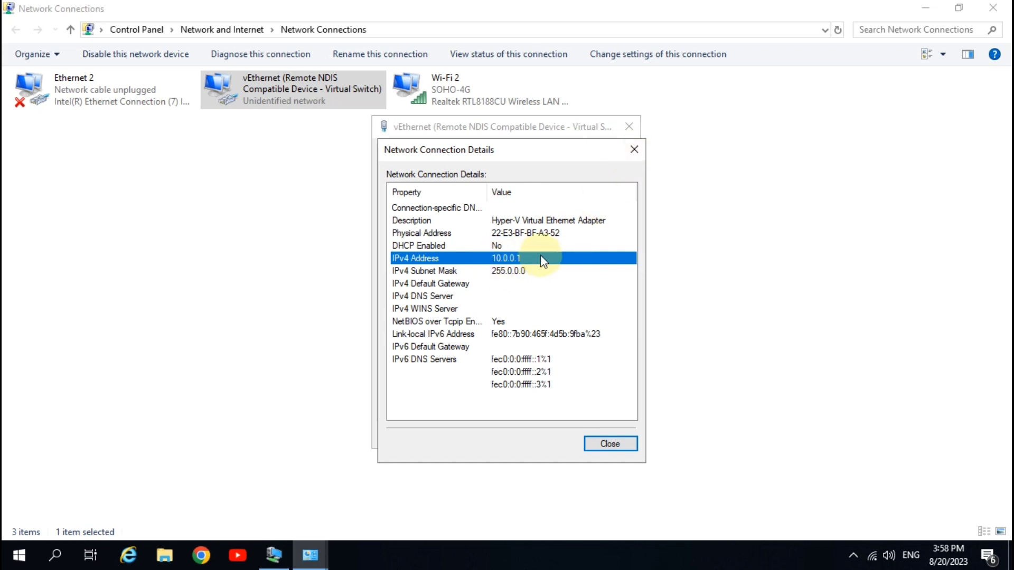
{"action": "left_click", "coordinate": [608, 444]}
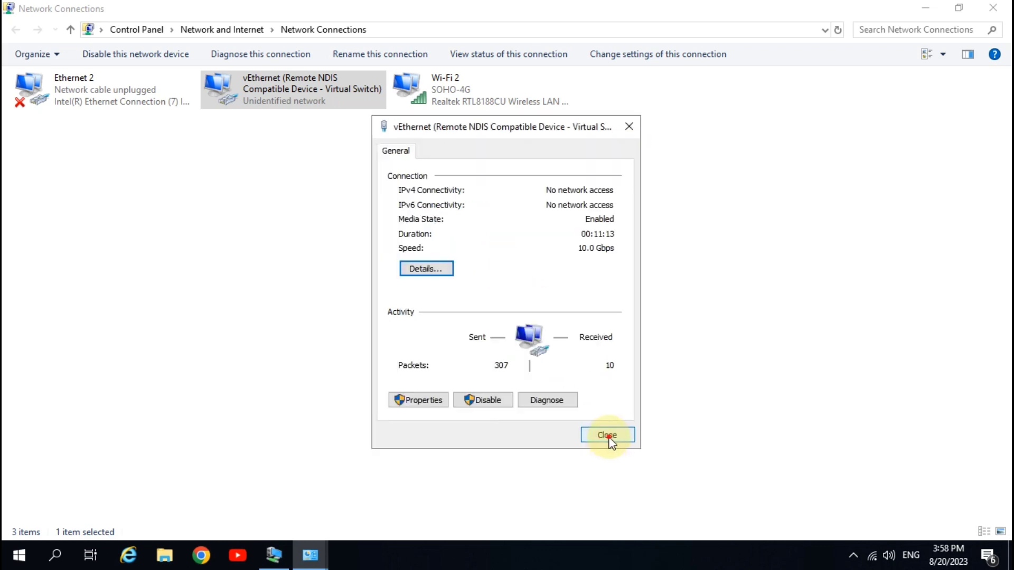
{"action": "left_click", "coordinate": [608, 436]}
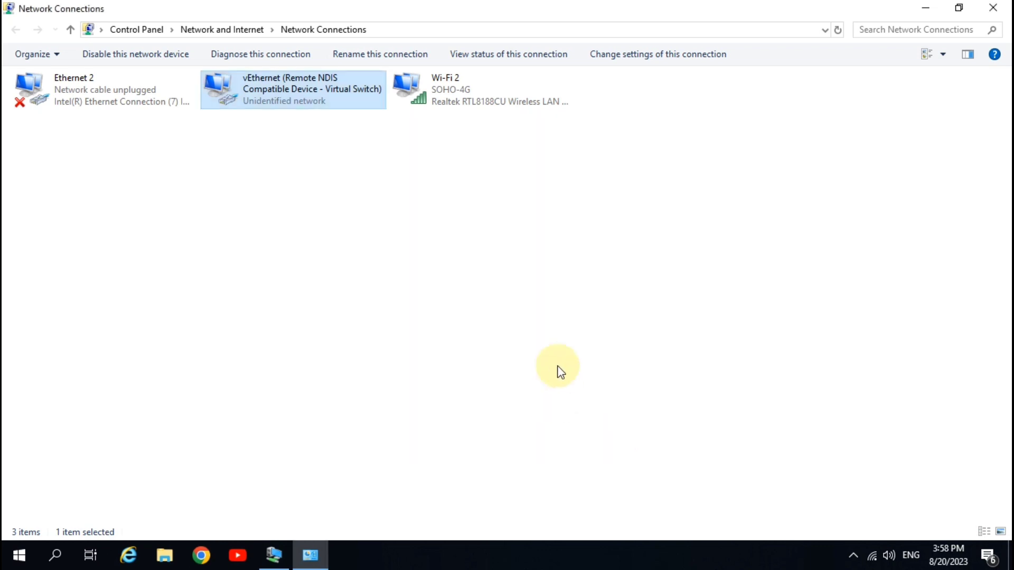
Check the IPv4 default gateway and DNS server in the Wi-Fi 2 connection details, and close the dialogs and Network Connections.
{"action": "double_click", "coordinate": [456, 90]}
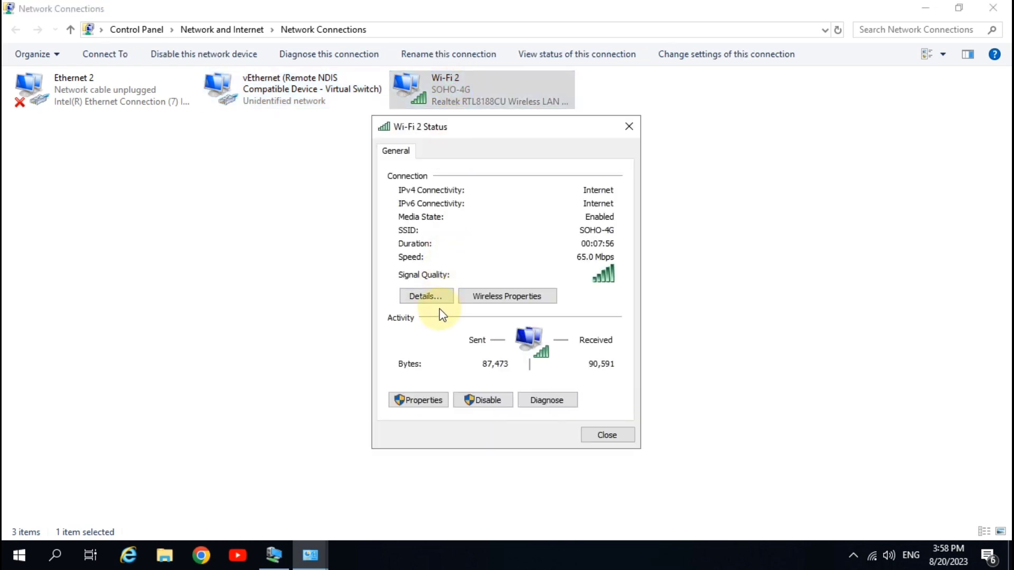
{"action": "left_click", "coordinate": [423, 296]}
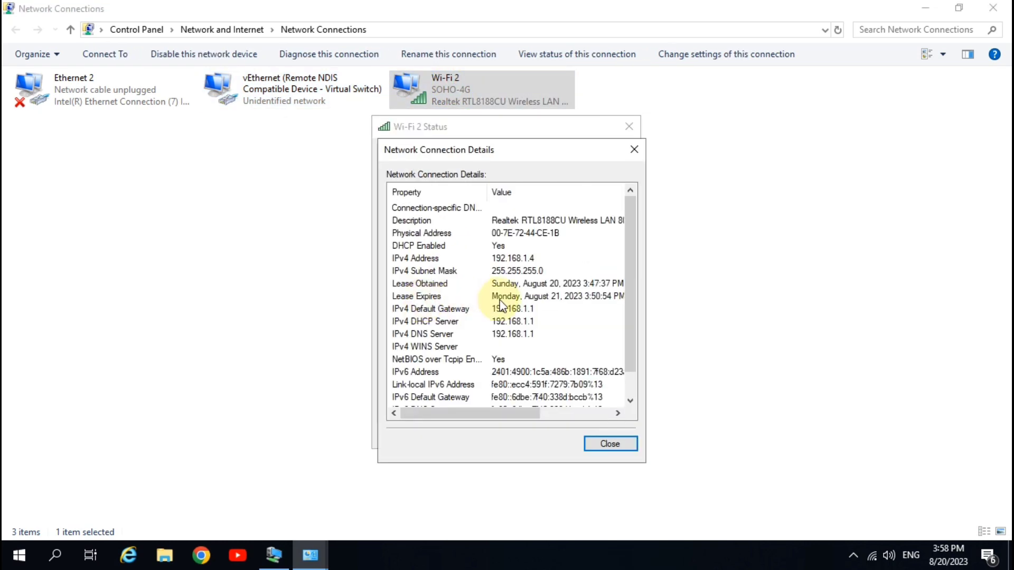
{"action": "scroll", "coordinate": [502, 332], "scroll_direction": "down", "scroll_amount": 1}
{"action": "left_click", "coordinate": [489, 285]}
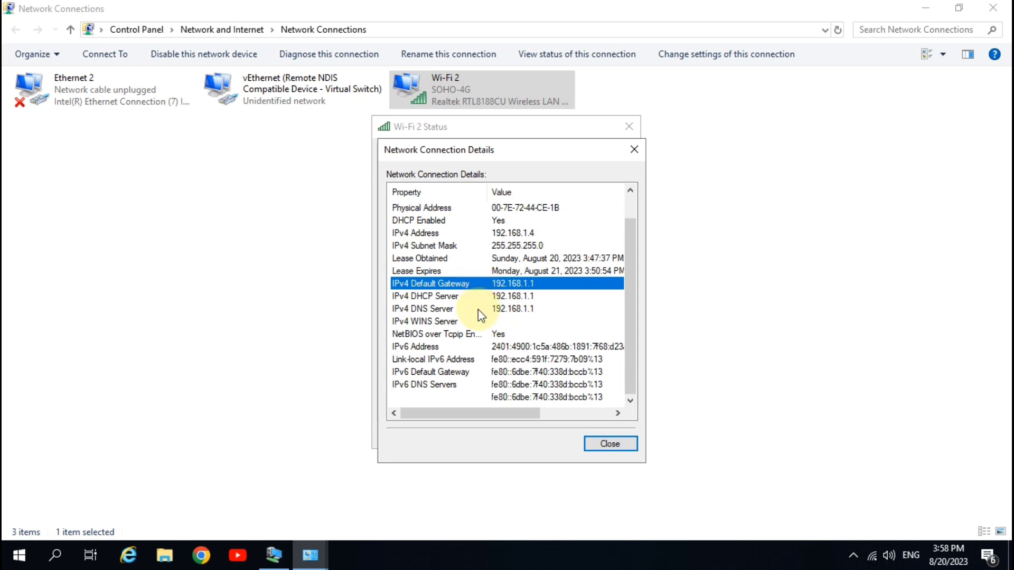
{"action": "left_click", "coordinate": [482, 309]}
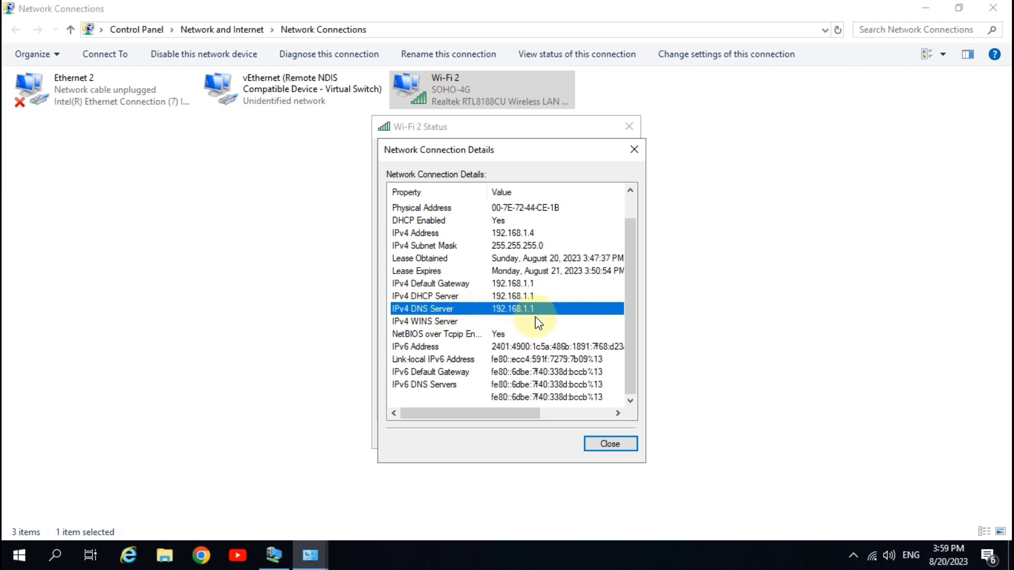
{"action": "left_click", "coordinate": [608, 444]}
{"action": "left_click", "coordinate": [607, 432]}
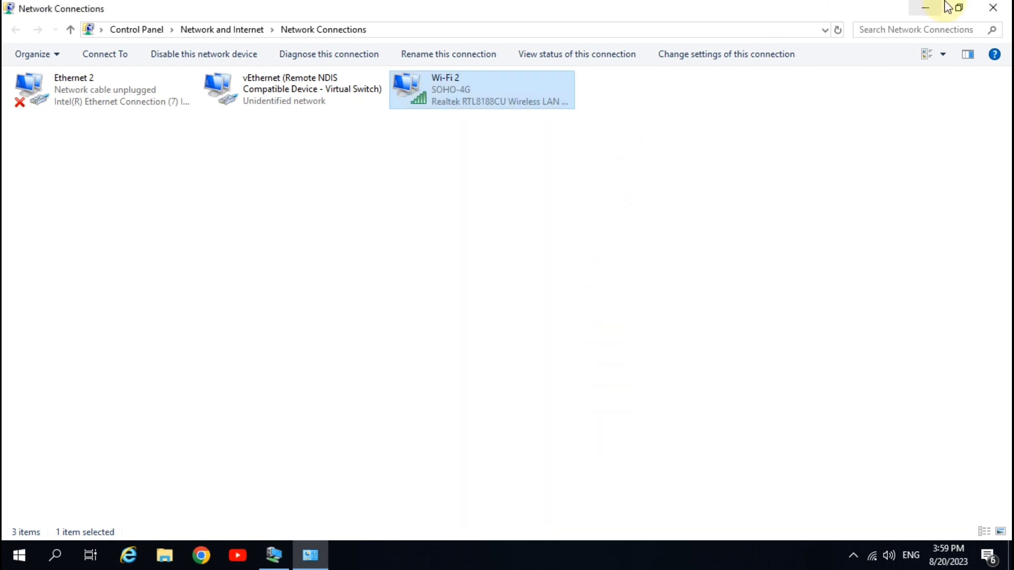
{"action": "left_click", "coordinate": [993, 8]}
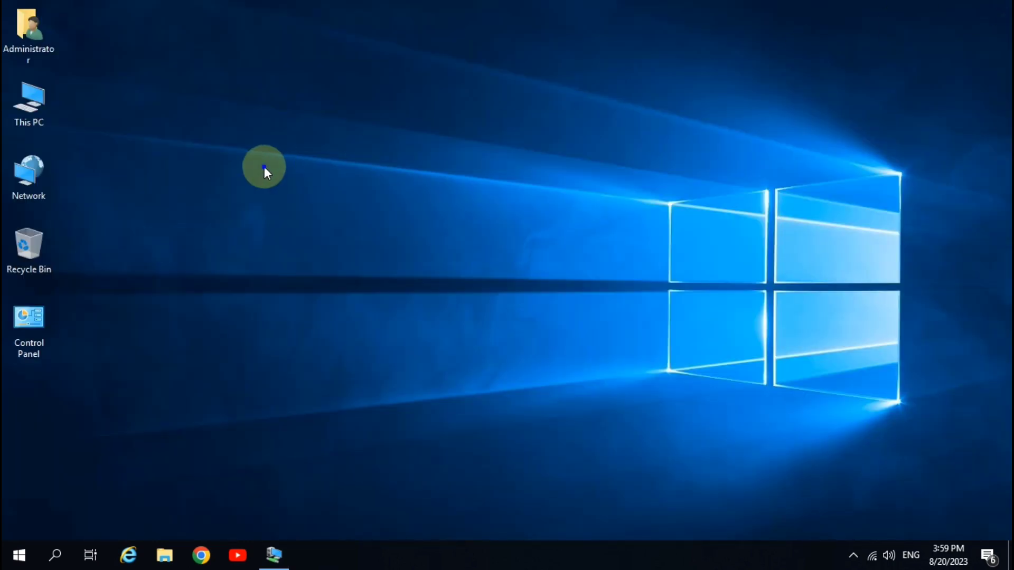
Switch to the 2022 virtual machine and open its Network Connections window through the Run dialog.
{"action": "right_click", "coordinate": [264, 167]}
{"action": "left_click", "coordinate": [301, 209]}
{"action": "left_click", "coordinate": [285, 563]}
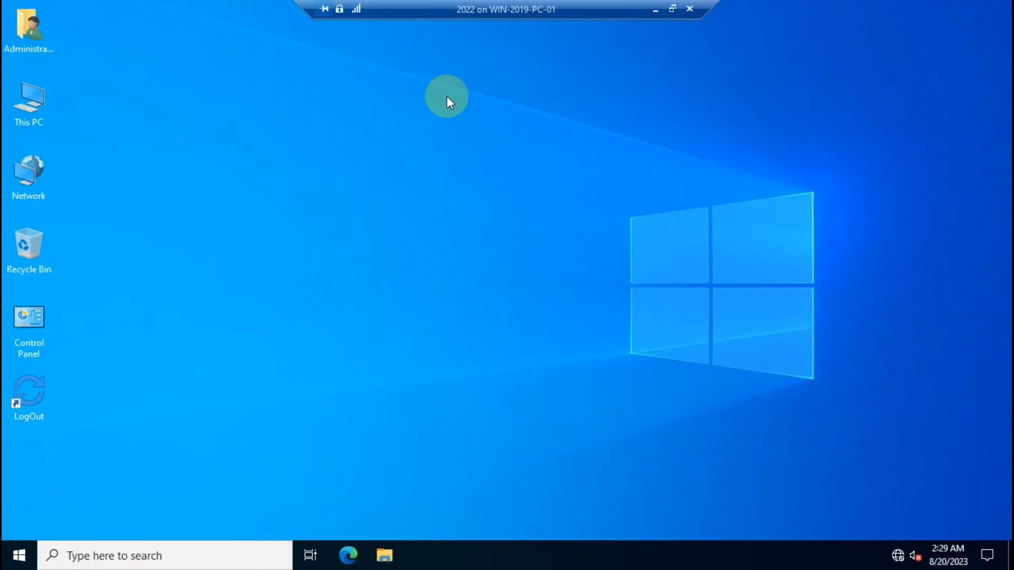
{"action": "key", "text": "super+r"}
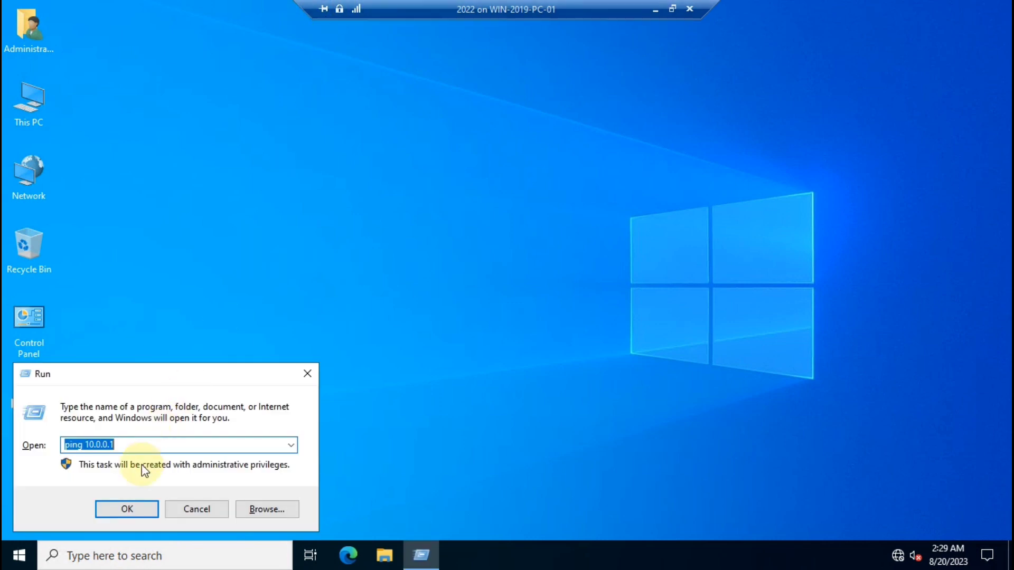
{"action": "key", "text": "Down"}
{"action": "key", "text": "Return"}
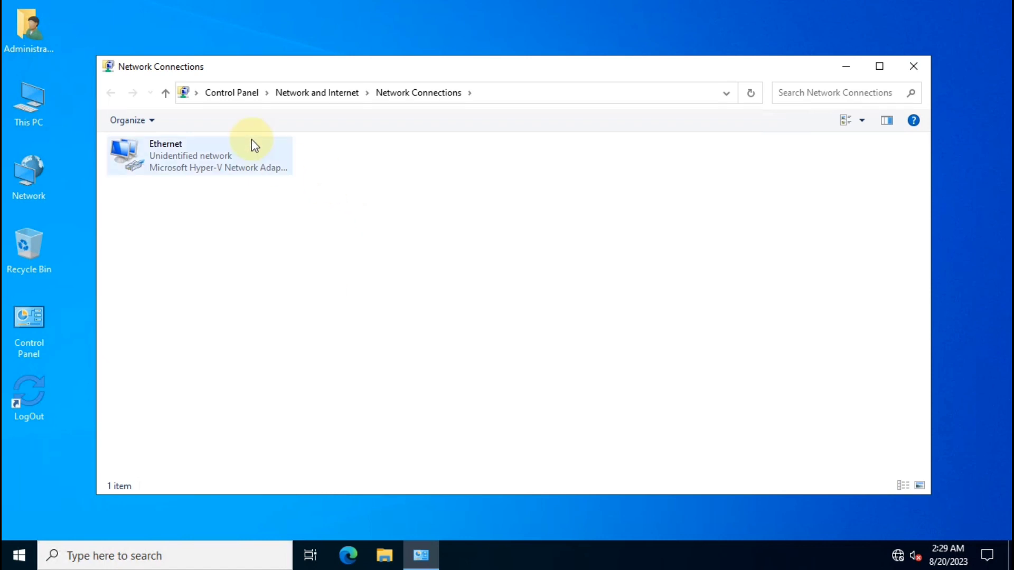
Open the Internet Protocol Version 4 properties of the virtual machine's Ethernet adapter and set the default gateway to 10.0.0.1.
{"action": "right_click", "coordinate": [176, 162]}
{"action": "left_click", "coordinate": [217, 302]}
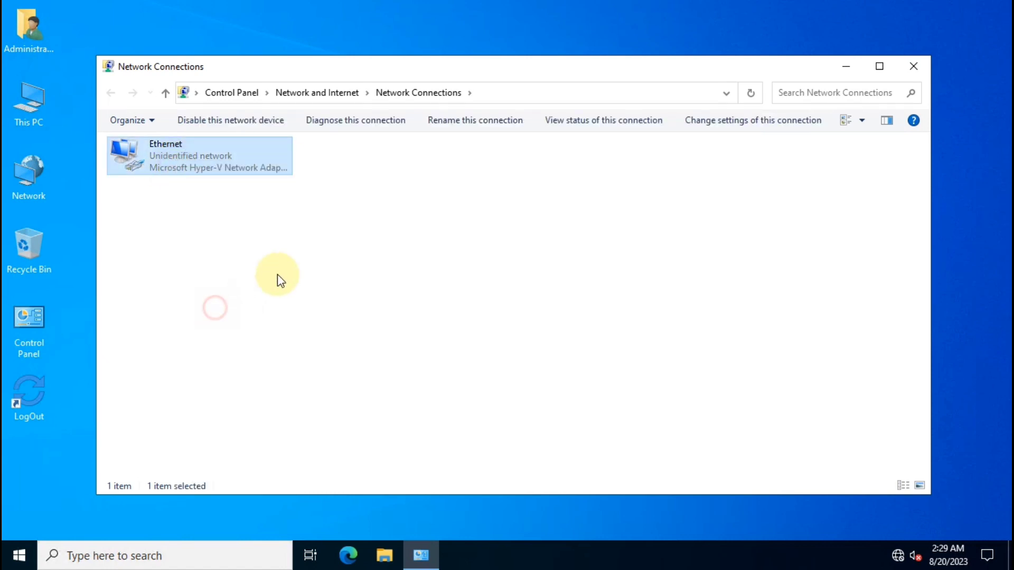
{"action": "double_click", "coordinate": [245, 294]}
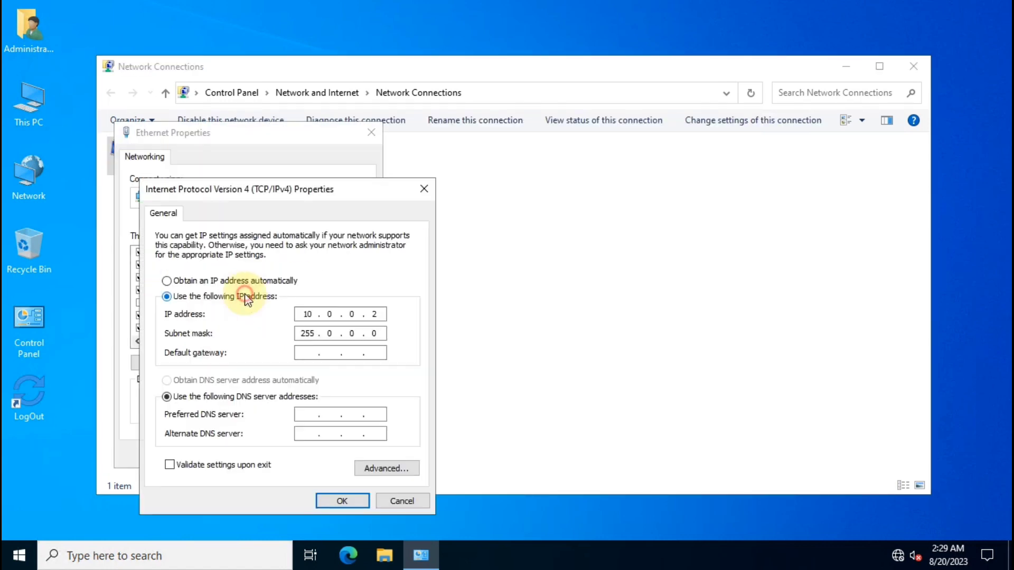
{"action": "left_click", "coordinate": [307, 354]}
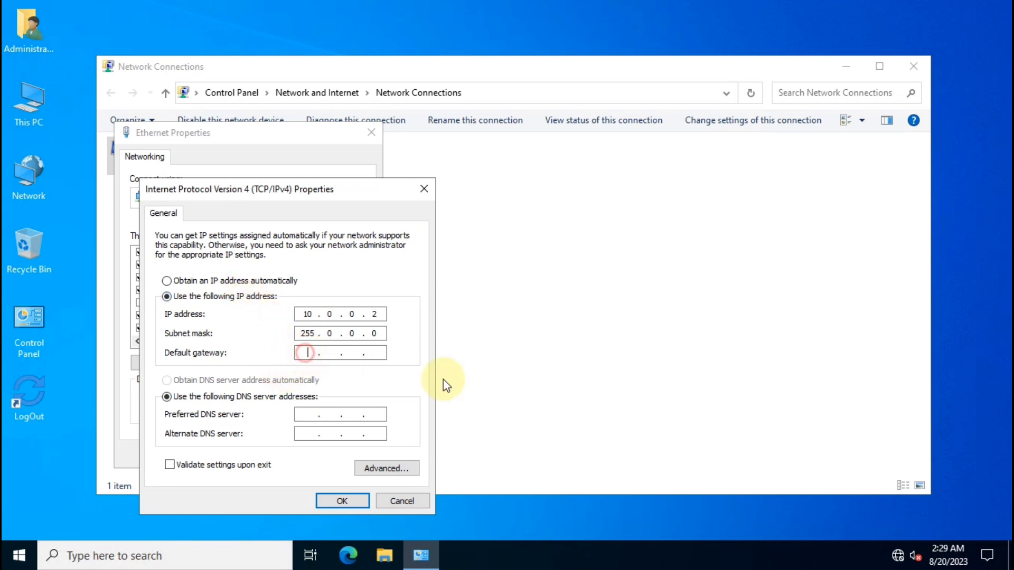
{"action": "type", "text": "10.0.0."}
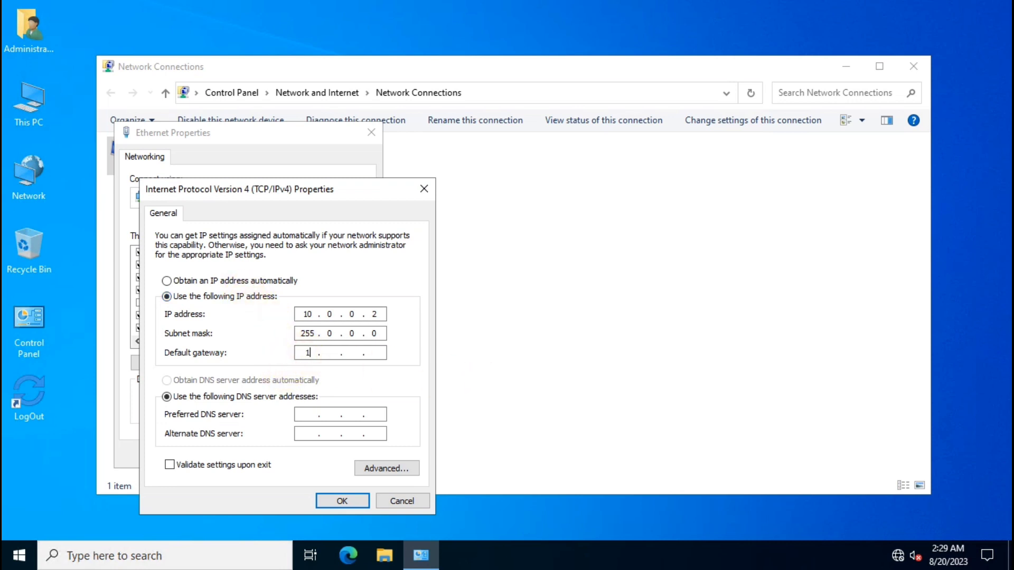
{"action": "type", "text": "1"}
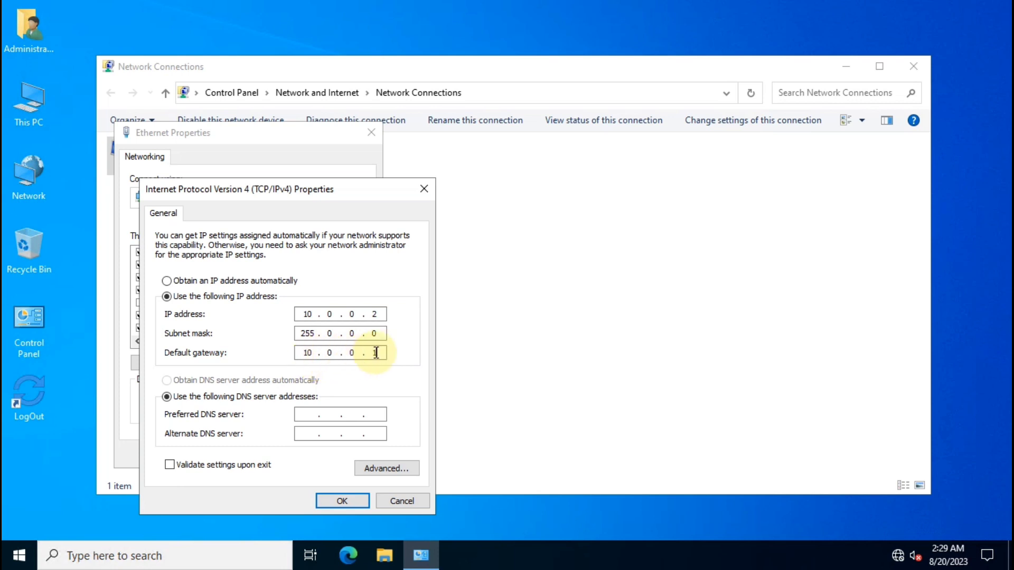
Set the preferred DNS server to 192.168.1.1, apply the adapter settings and allow the PC to be discoverable on the network.
{"action": "left_click", "coordinate": [308, 413]}
{"action": "type", "text": "1"}
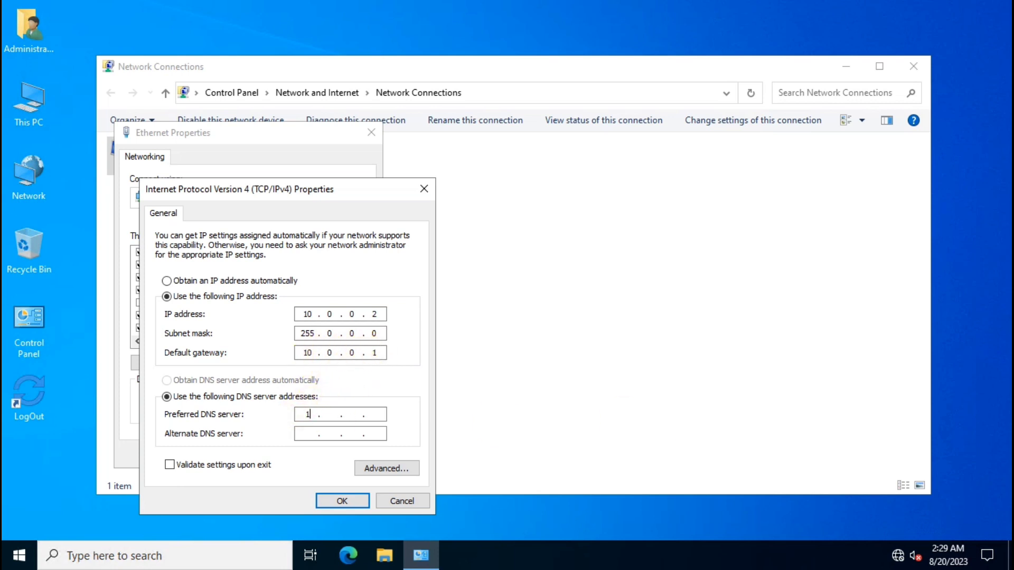
{"action": "type", "text": "92 . 168 . 1 . 1"}
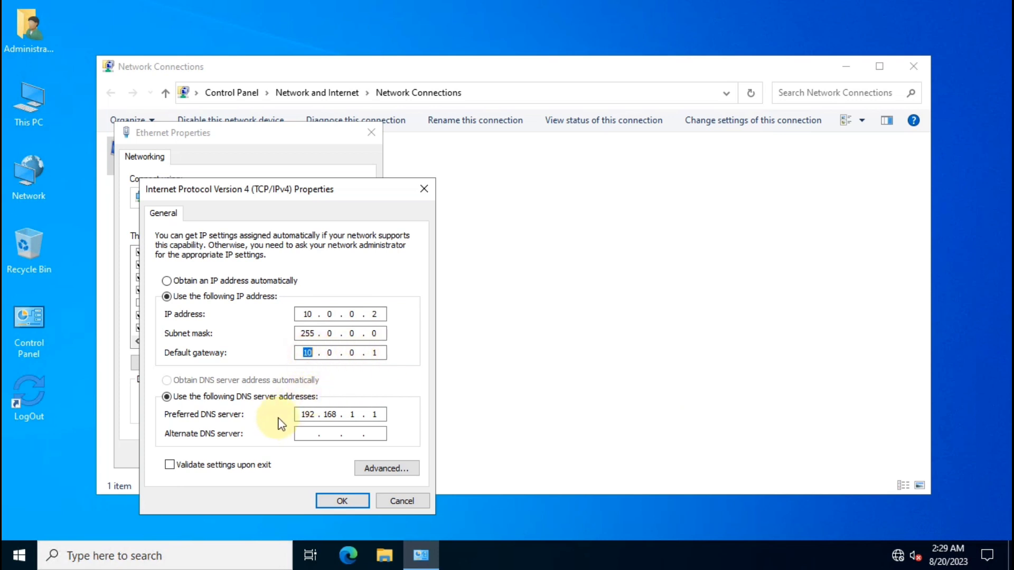
{"action": "left_click", "coordinate": [301, 414]}
{"action": "double_click", "coordinate": [306, 353]}
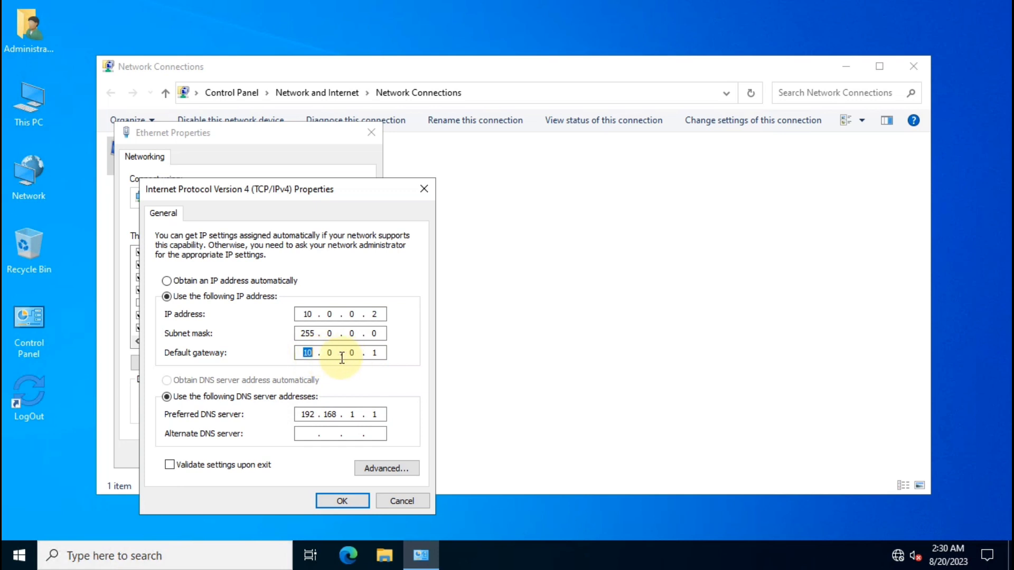
{"action": "left_click", "coordinate": [342, 501]}
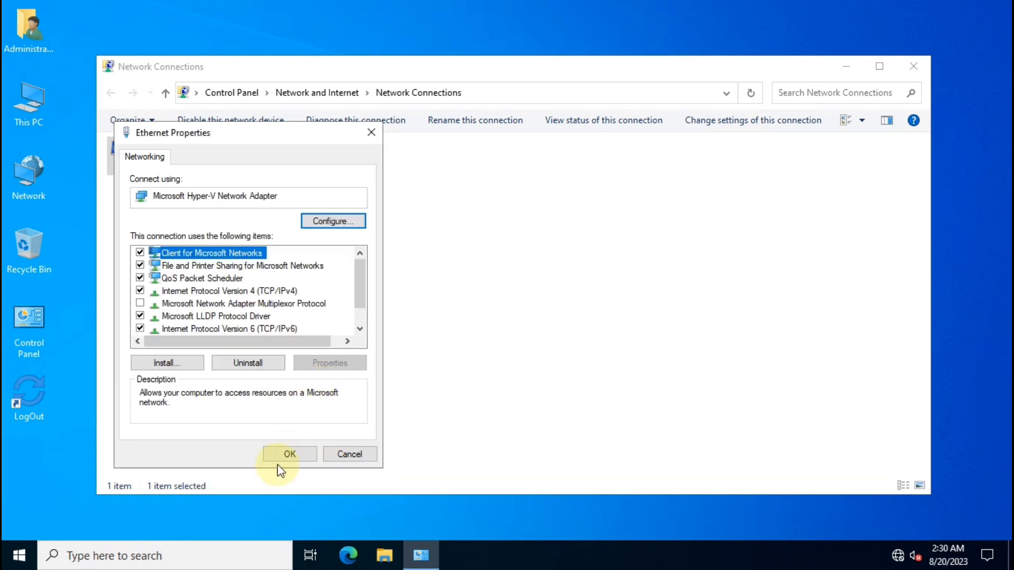
{"action": "left_click", "coordinate": [287, 452]}
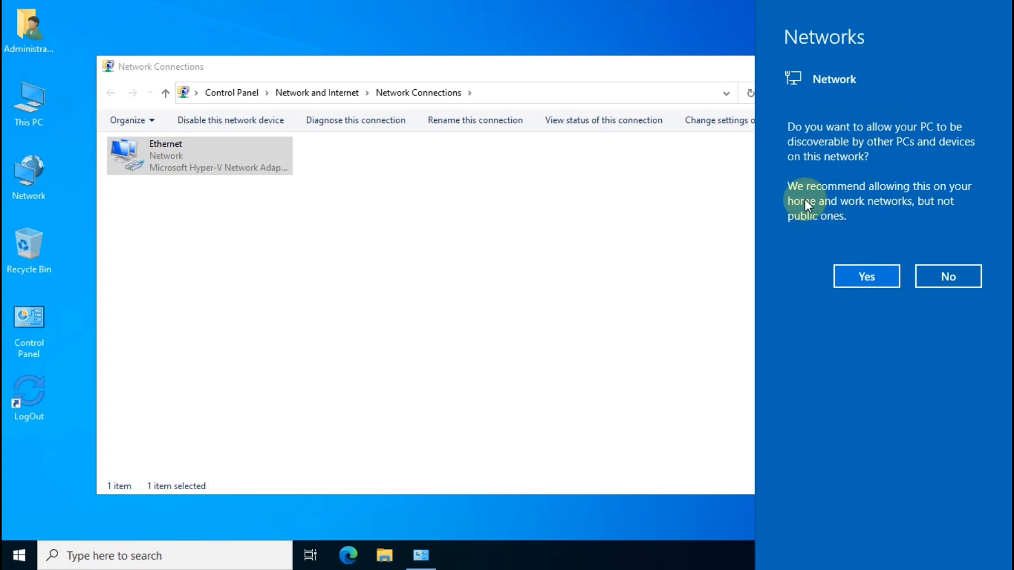
{"action": "left_click", "coordinate": [886, 276]}
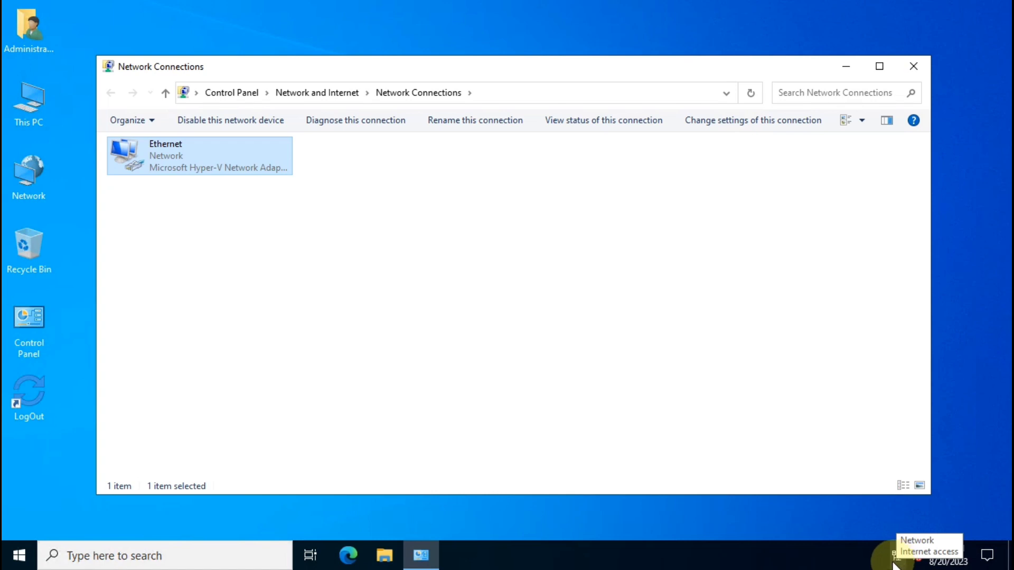
Test the virtual machine's internet access by opening google.com in Microsoft Edge, and choose to stay signed out of Google.
{"action": "left_click", "coordinate": [357, 554]}
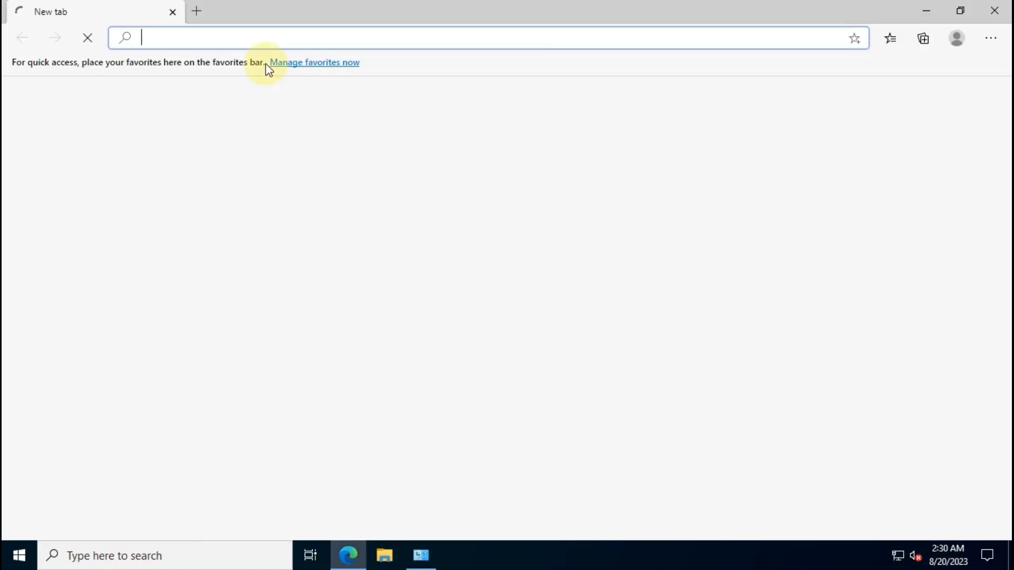
{"action": "type", "text": "goo"}
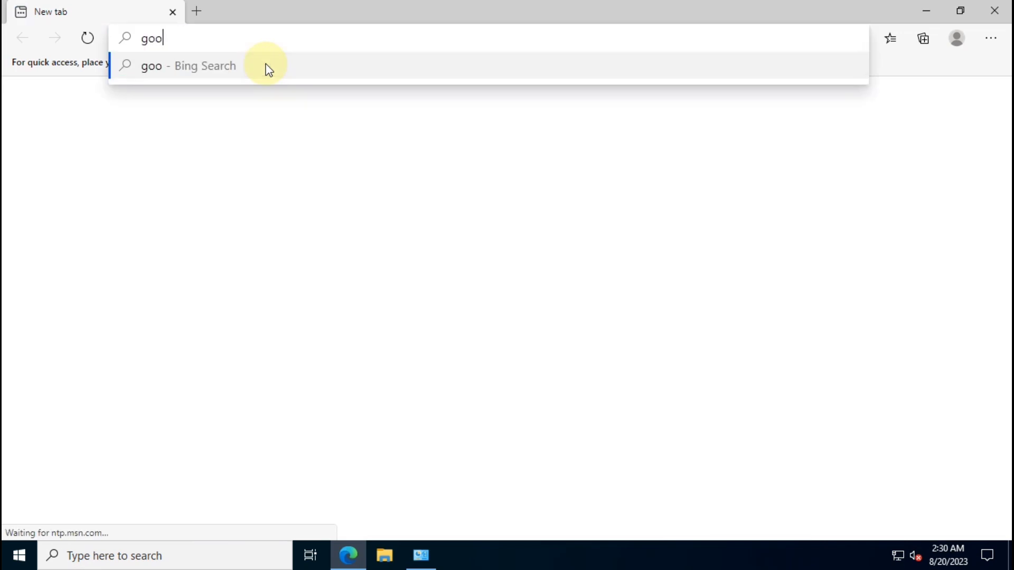
{"action": "type", "text": "gle.com"}
{"action": "key", "text": "Return"}
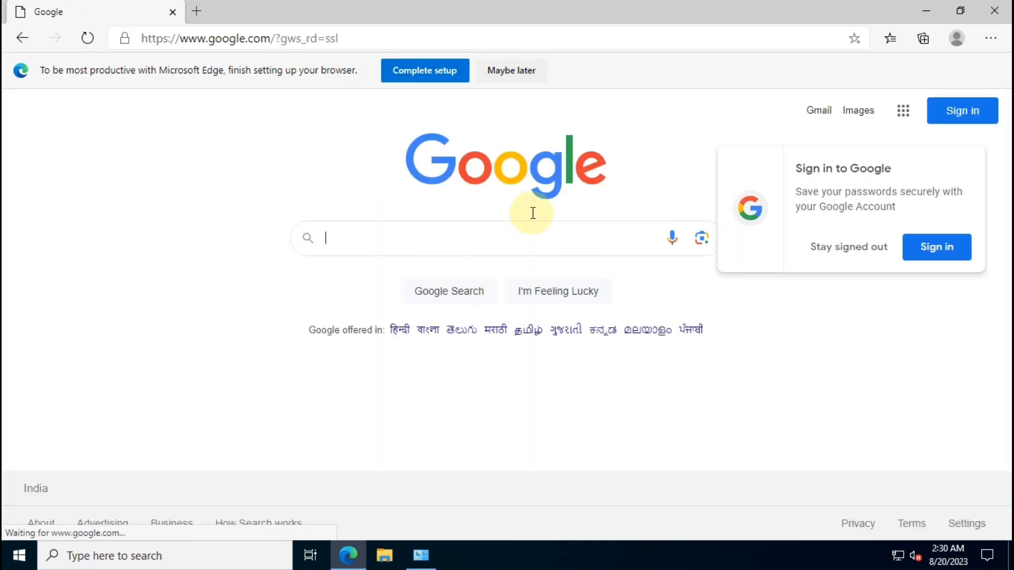
{"action": "left_click", "coordinate": [848, 248]}
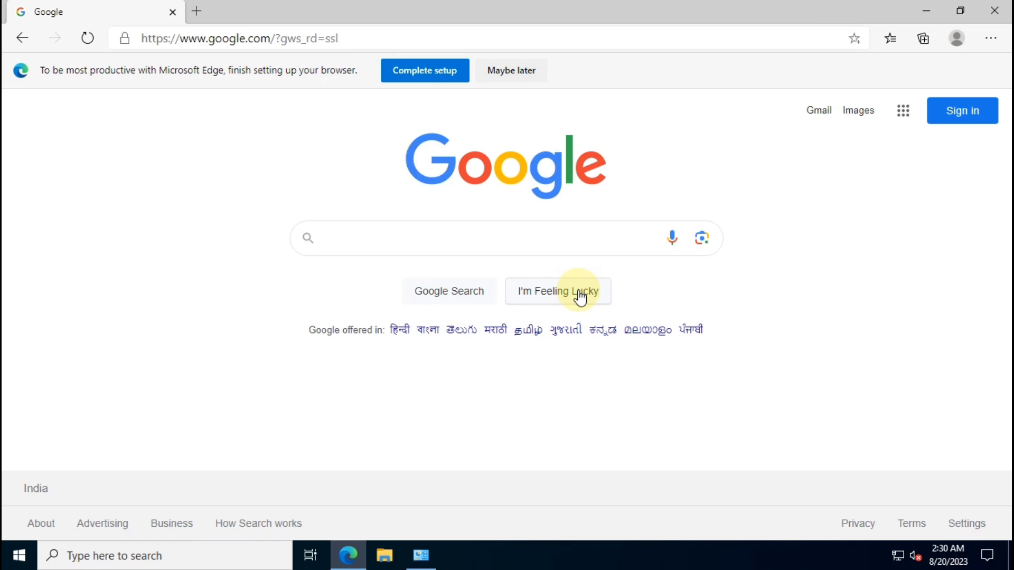
Minimize the browser, close Network Connections, and minimize the virtual machine session to return to the host desktop.
{"action": "left_click", "coordinate": [925, 12]}
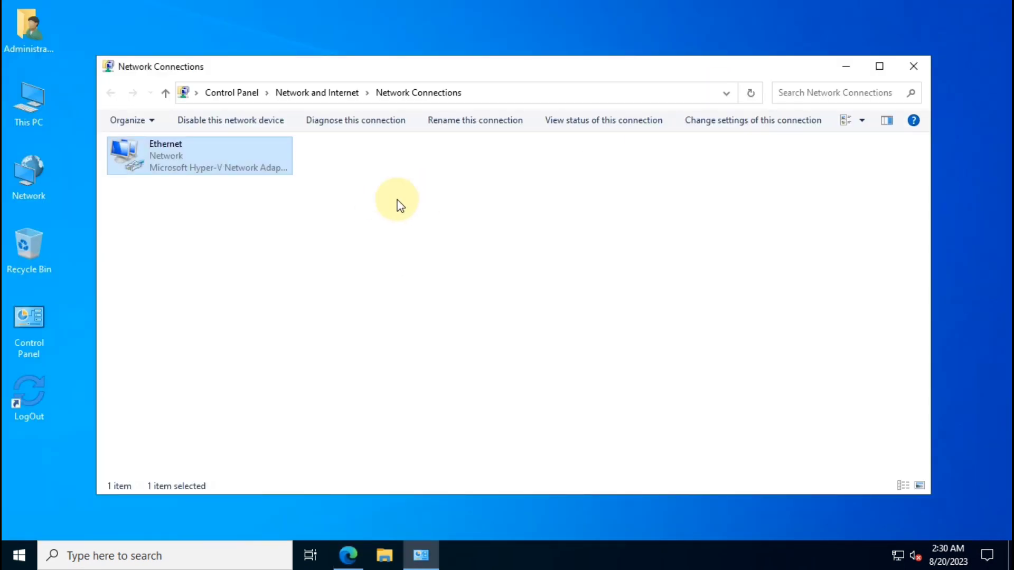
{"action": "left_click", "coordinate": [913, 66]}
{"action": "right_click", "coordinate": [241, 103]}
{"action": "left_click", "coordinate": [275, 147]}
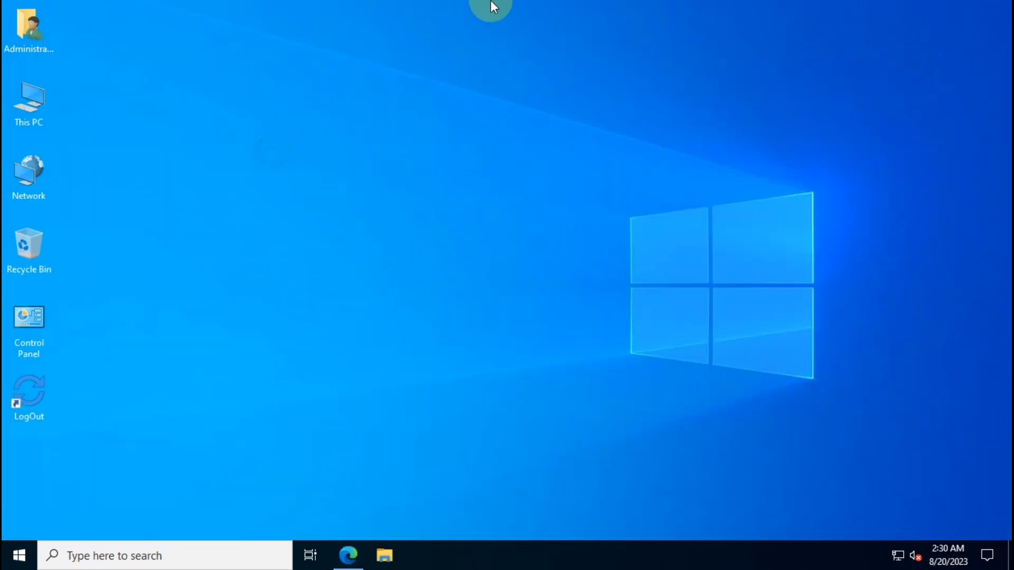
{"action": "mouse_move", "coordinate": [570, 7]}
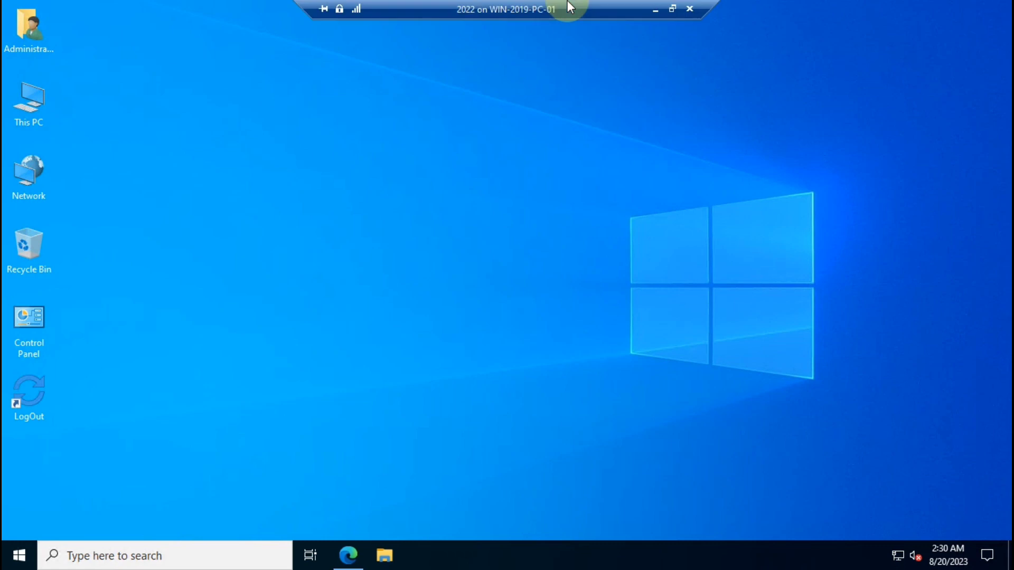
{"action": "left_click", "coordinate": [655, 11]}
{"action": "right_click", "coordinate": [284, 103]}
{"action": "left_click", "coordinate": [335, 150]}
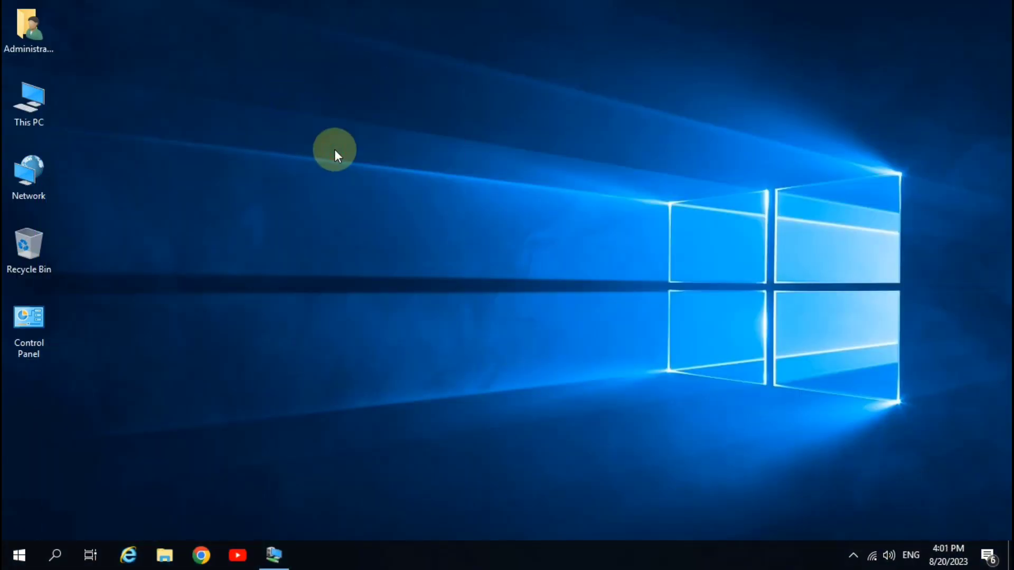